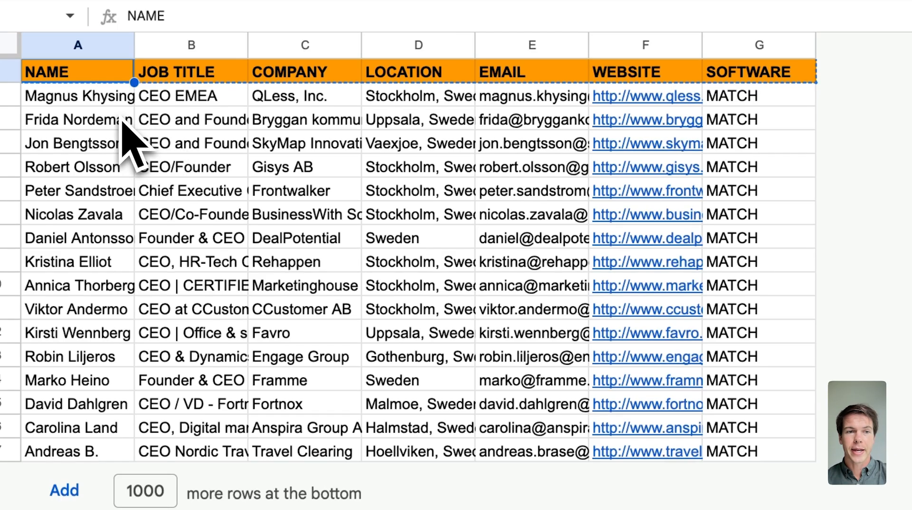
Go from the finished CEO list to the empty ListFixer sheet via the Creating A List tab
left_click_drag(110, 97, 803, 451)
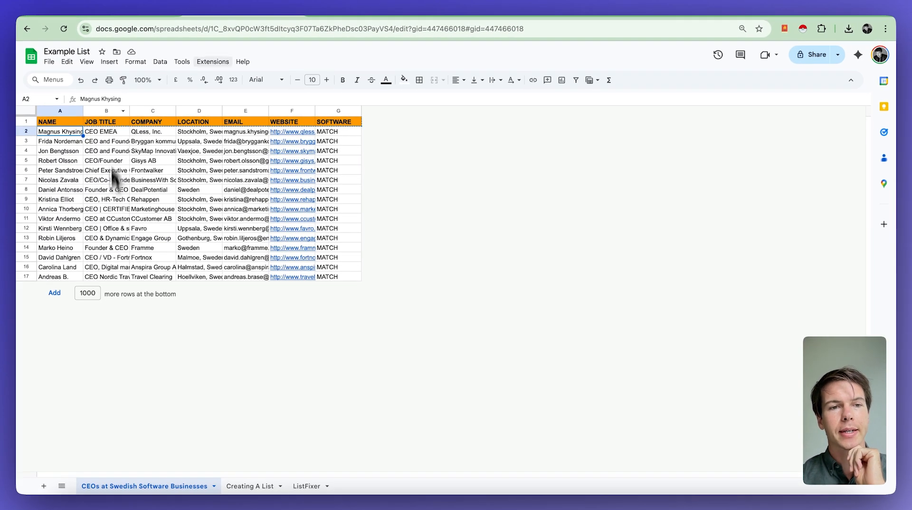
left_click(245, 485)
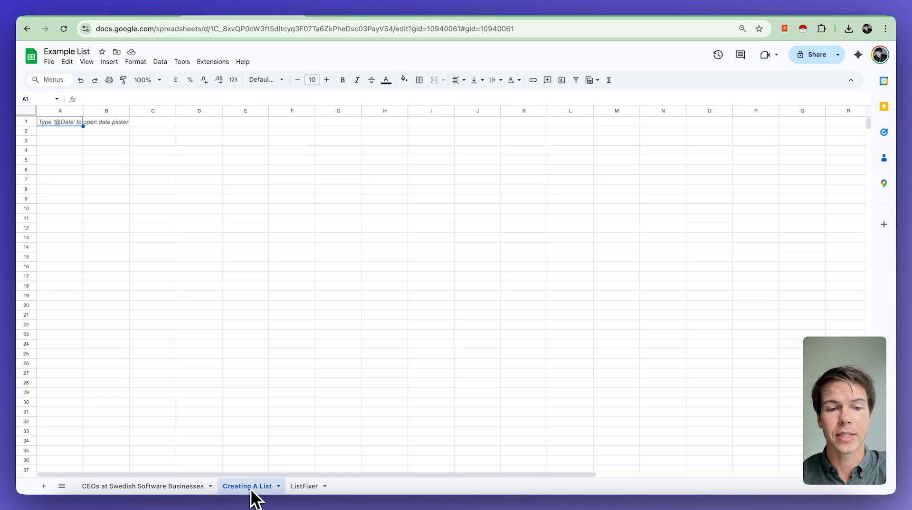
left_click(306, 487)
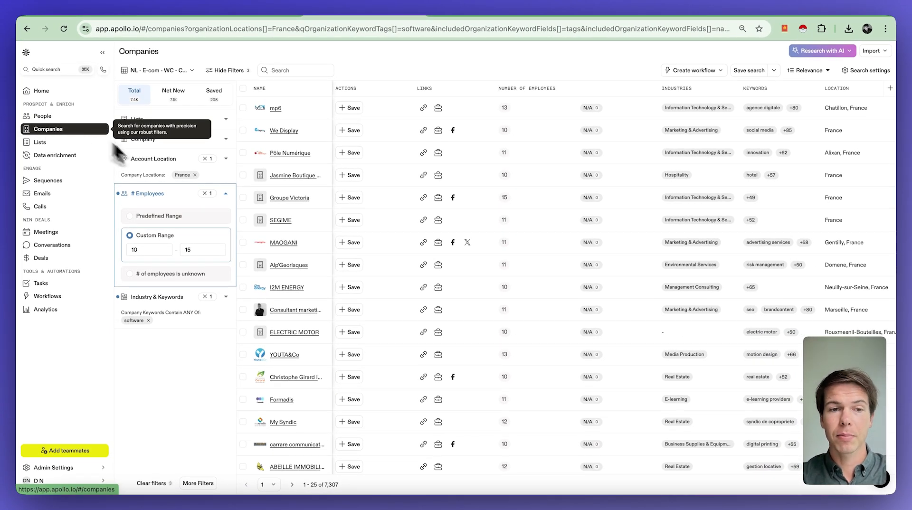
left_click(173, 160)
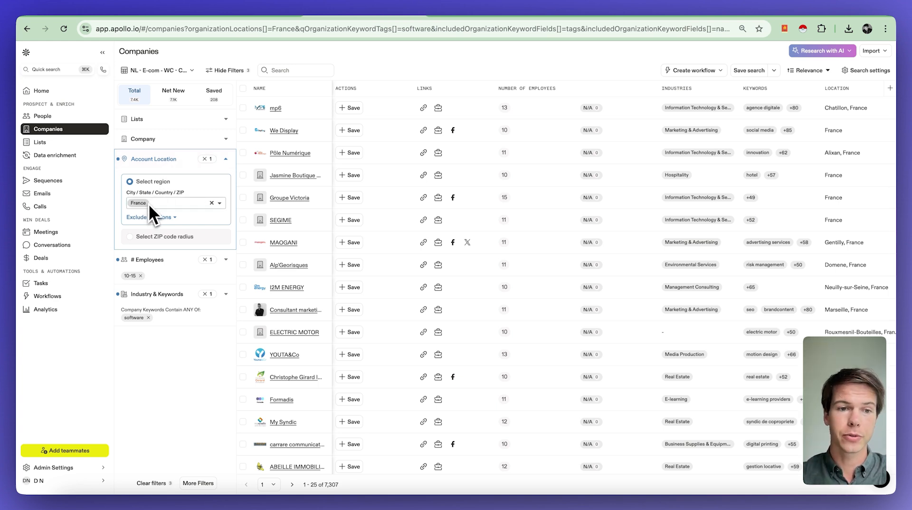
left_click(150, 259)
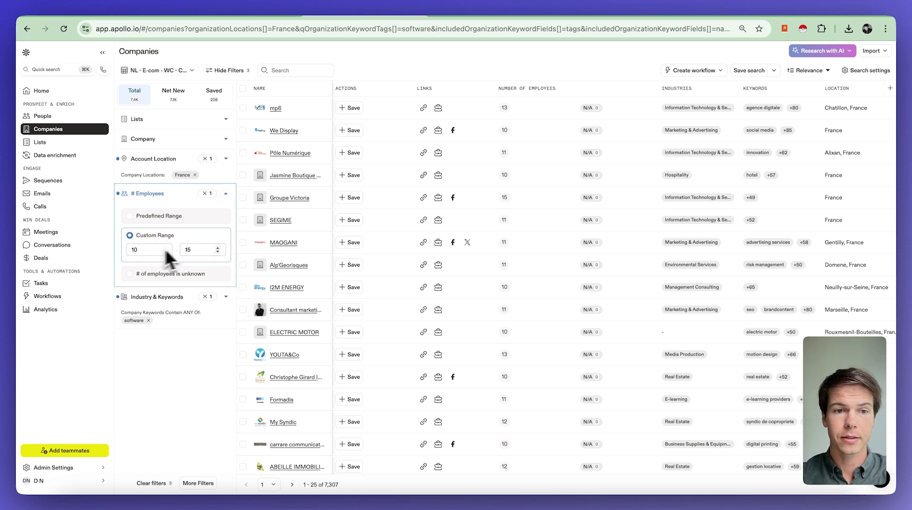
left_click(180, 296)
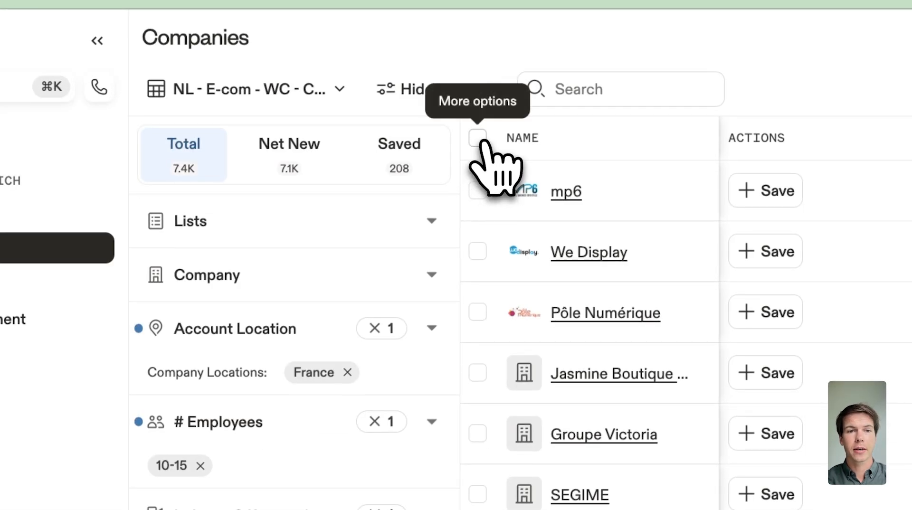
Select the first 100 companies in the filtered French software search
left_click(489, 147)
double_click(147, 209)
type("100")
left_click_drag(189, 208, 125, 215)
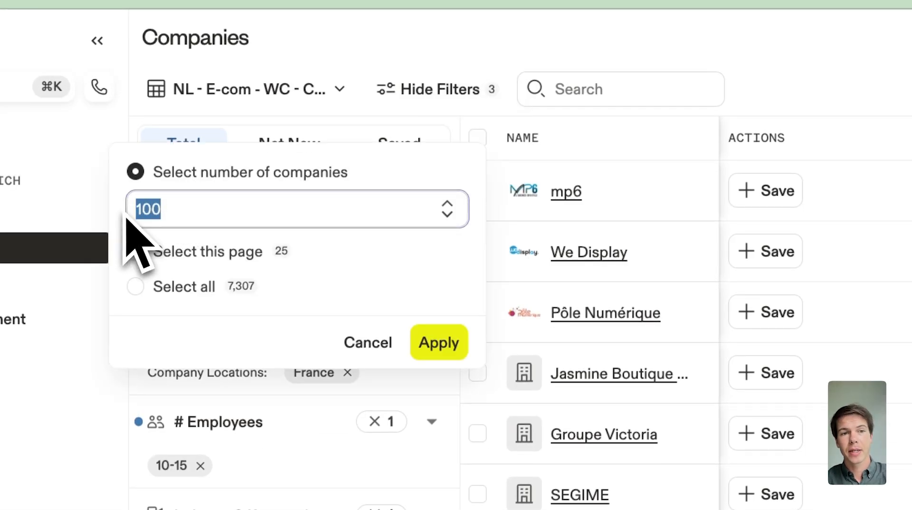
left_click(208, 208)
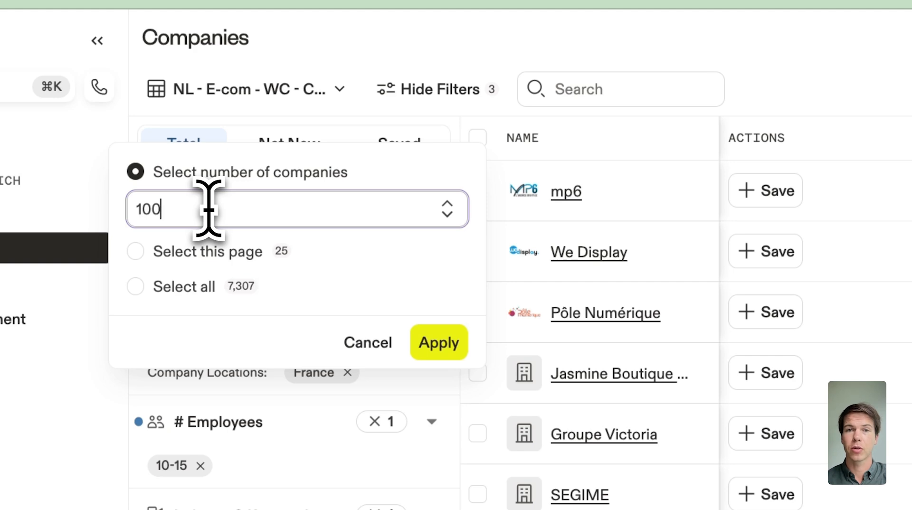
left_click(435, 344)
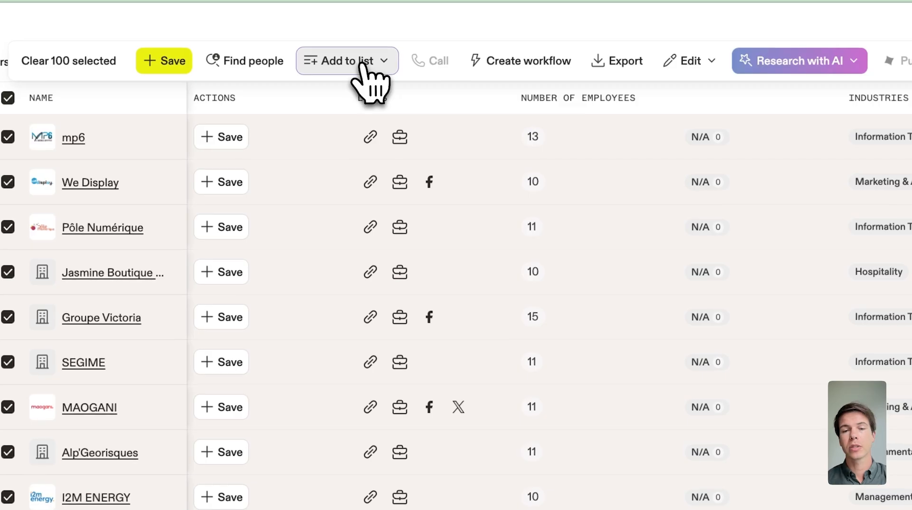
Export the 100 selected companies as CSV records
left_click(364, 65)
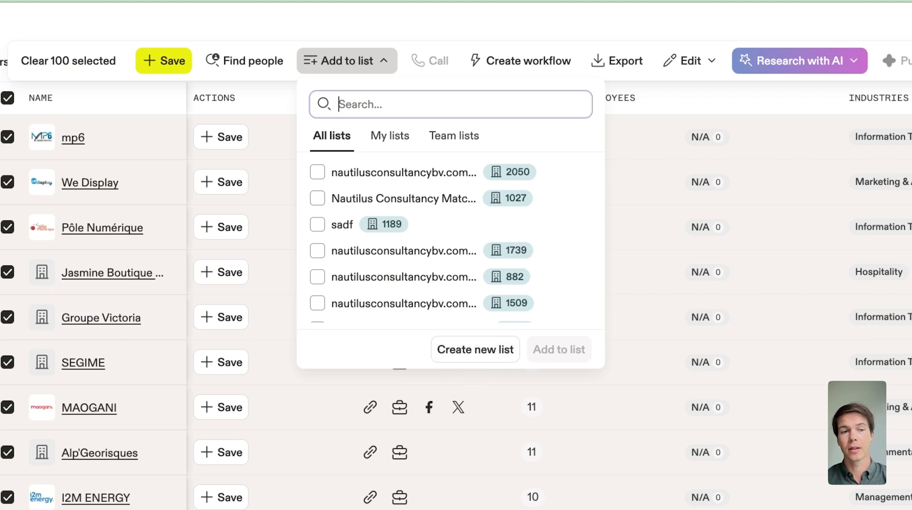
left_click(616, 61)
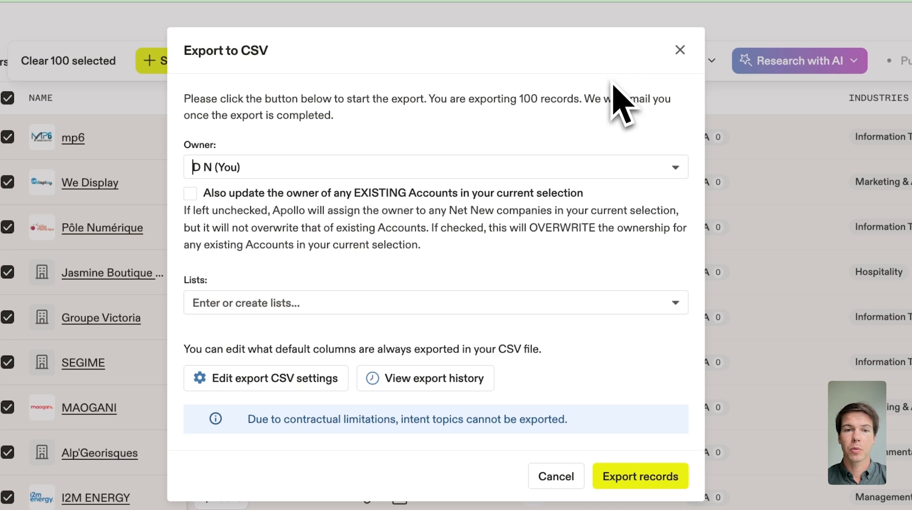
left_click_drag(190, 102, 515, 326)
left_click(594, 400)
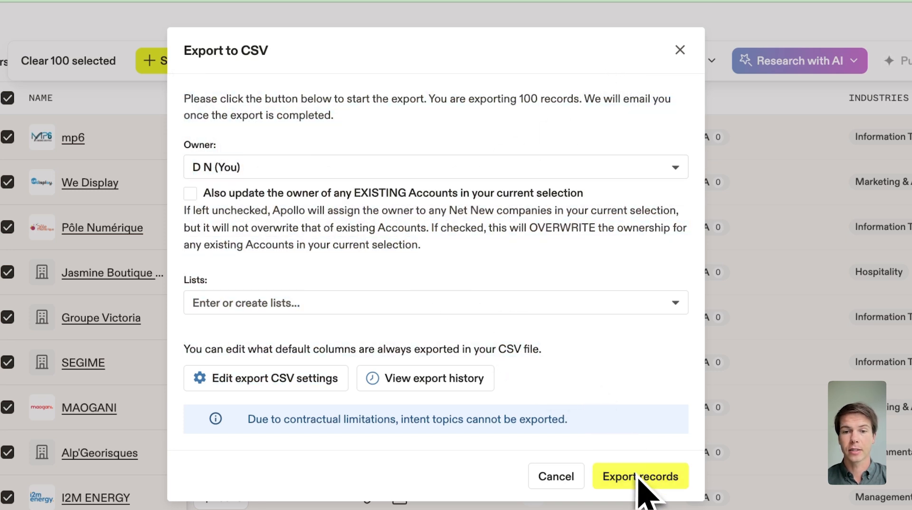
left_click(638, 479)
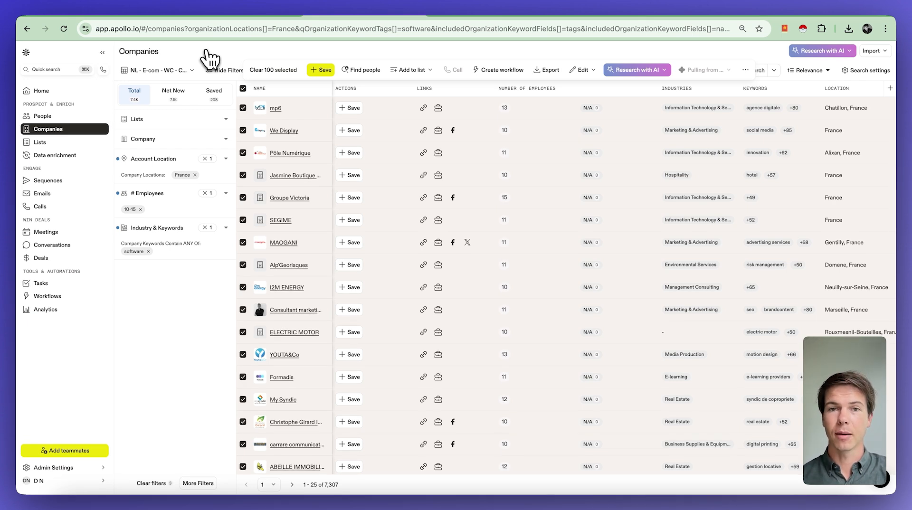
Filter People by the job title 'ceo' and select all 1,356 matching people
left_click(60, 118)
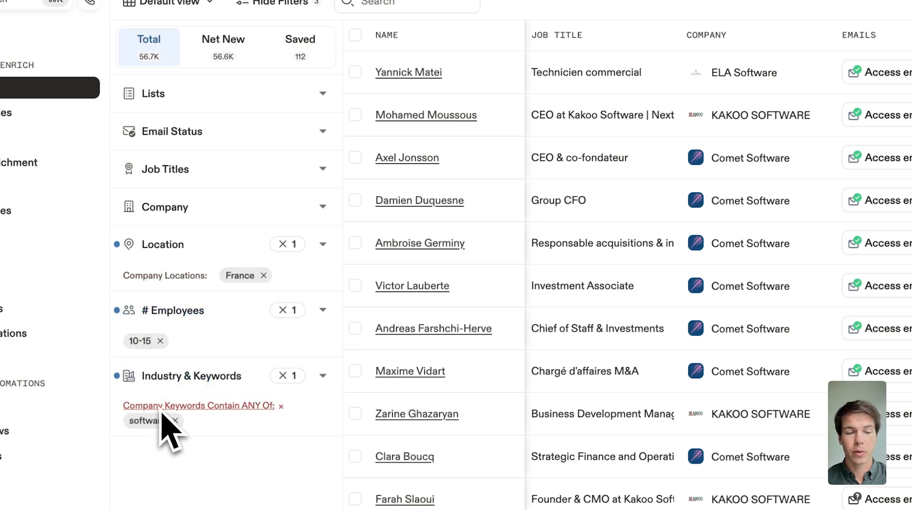
left_click(209, 169)
left_click(174, 249)
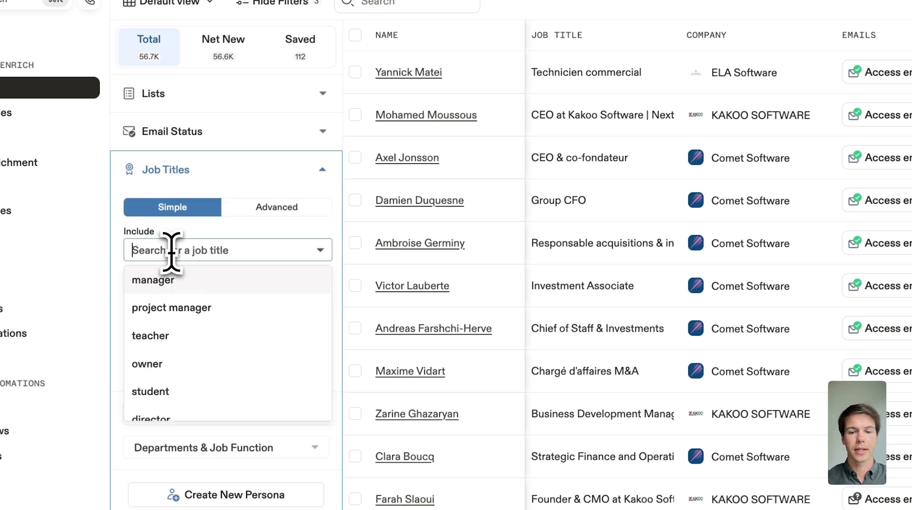
type("ceo")
key("Return")
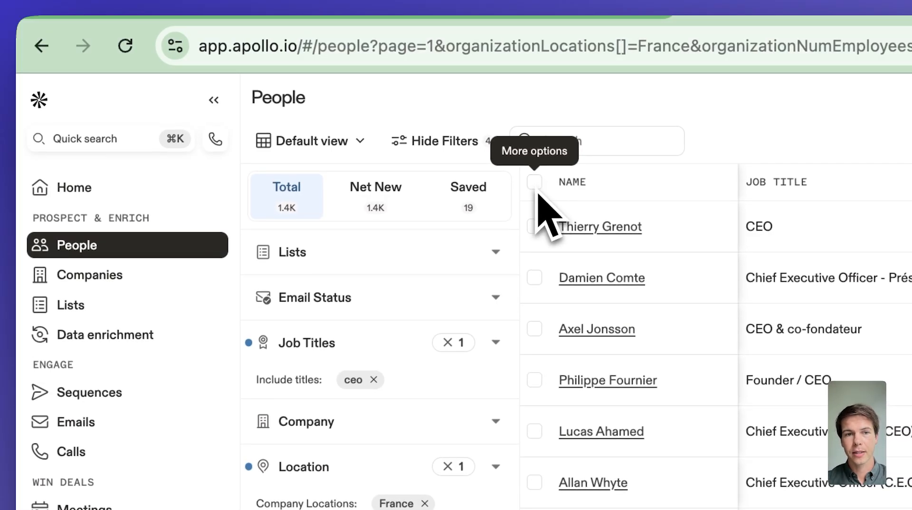
left_click(537, 185)
left_click(483, 319)
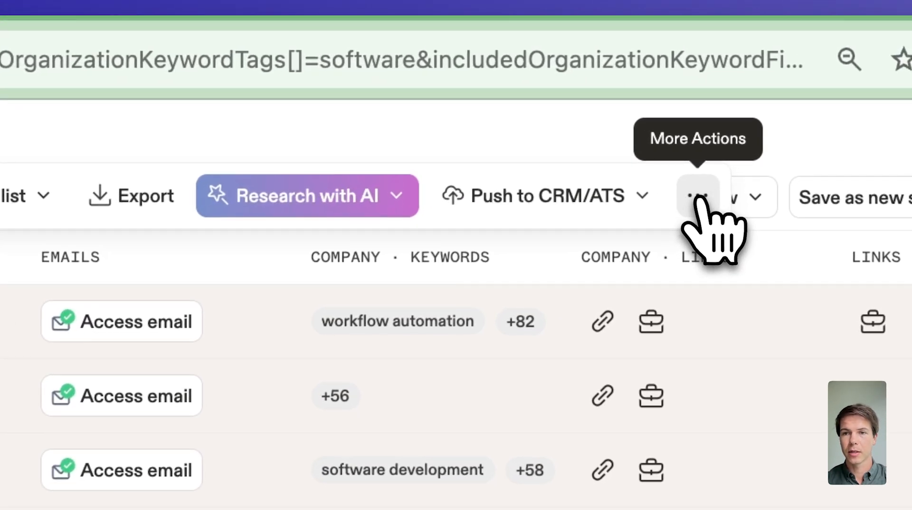
View the selected CEOs' companies, select all 1,250, and export them as CSV records
left_click(697, 197)
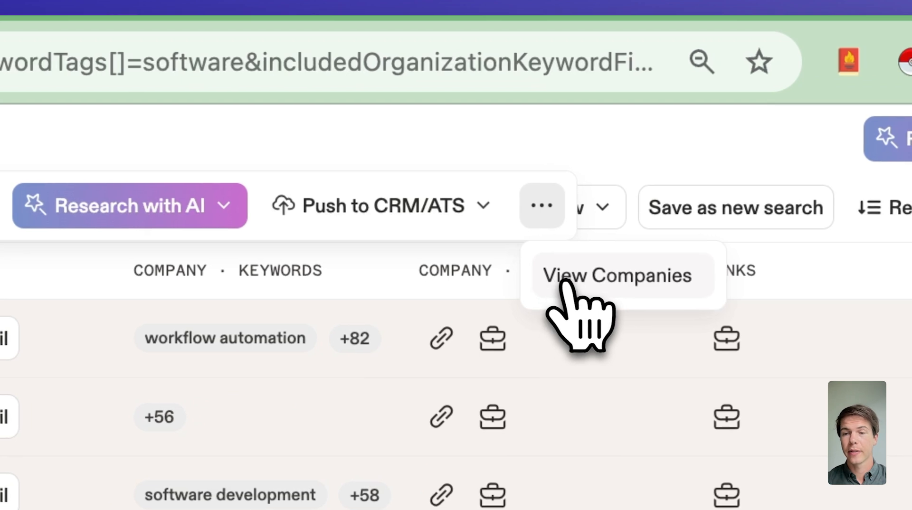
left_click(582, 281)
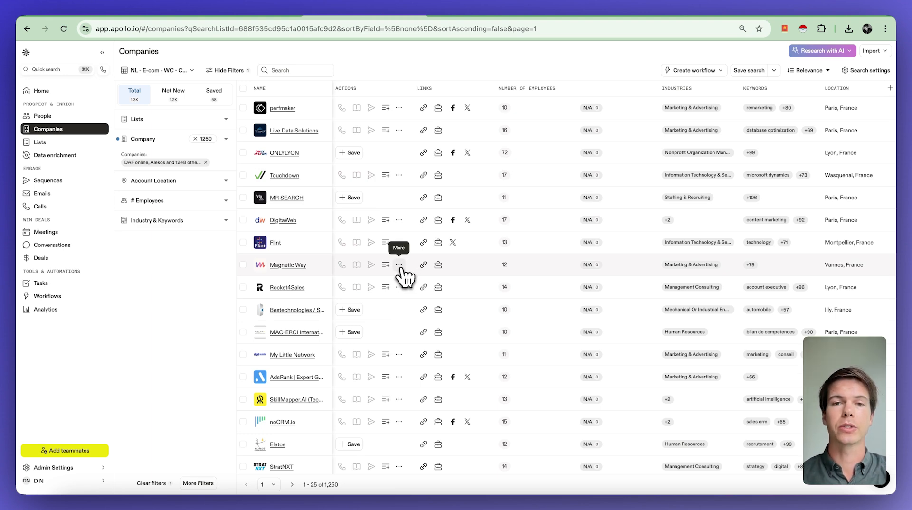
left_click(243, 89)
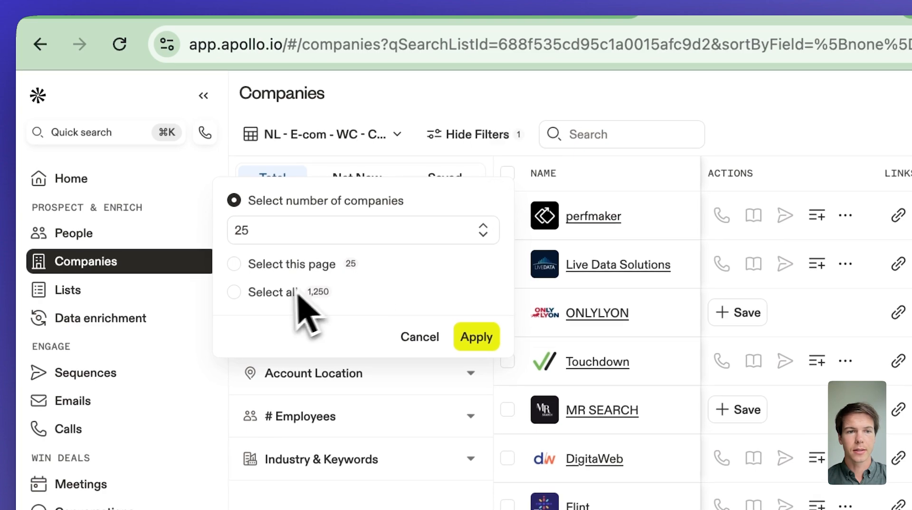
left_click(278, 286)
left_click(476, 302)
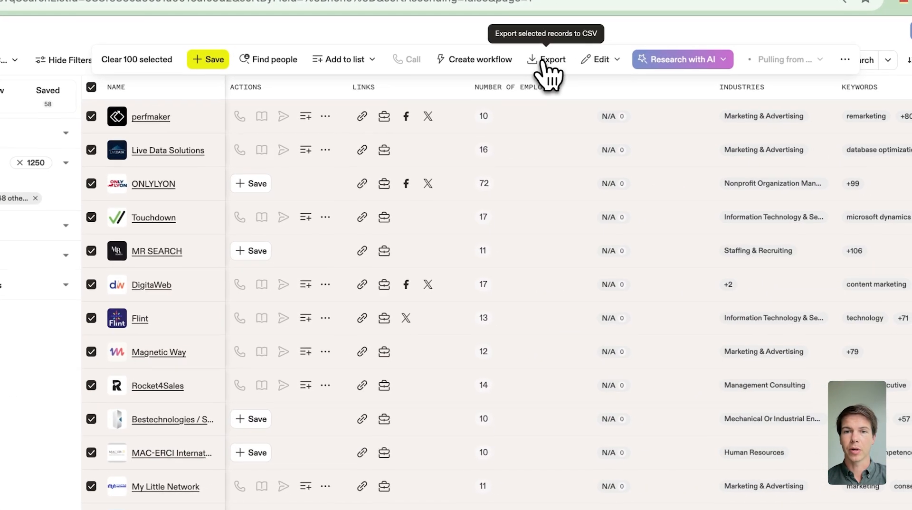
left_click(753, 96)
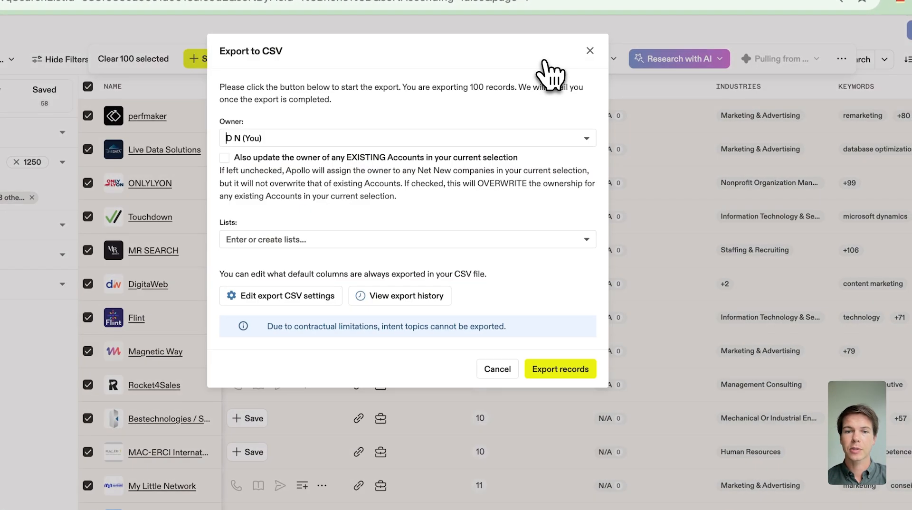
left_click(559, 377)
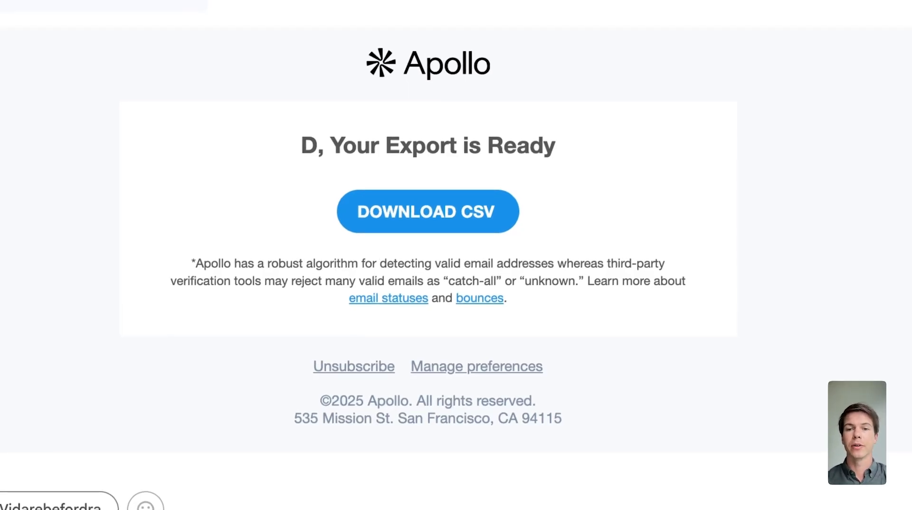
Download the CSV from Apollo's 'Your Export is Ready' email
left_click_drag(357, 89, 484, 285)
left_click(535, 254)
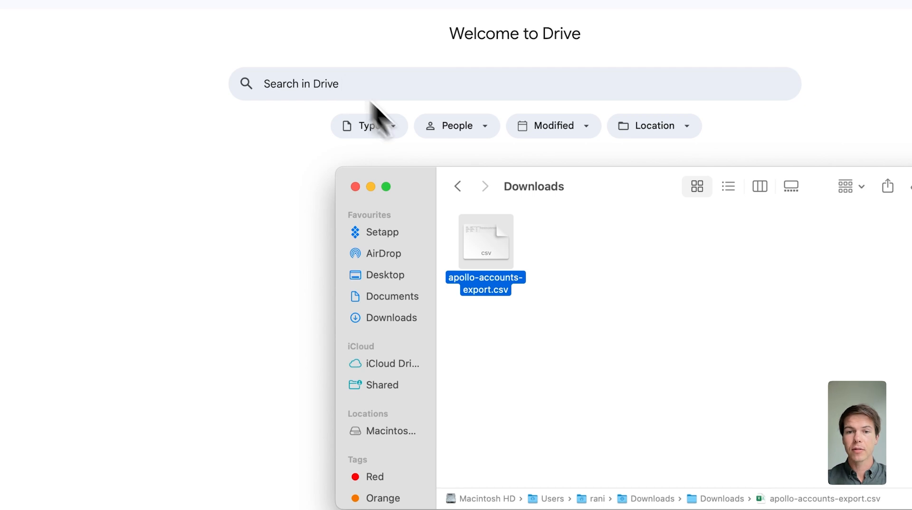
Upload apollo-accounts-export.csv to Drive and open it with Google Sheets
left_click_drag(499, 244, 638, 299)
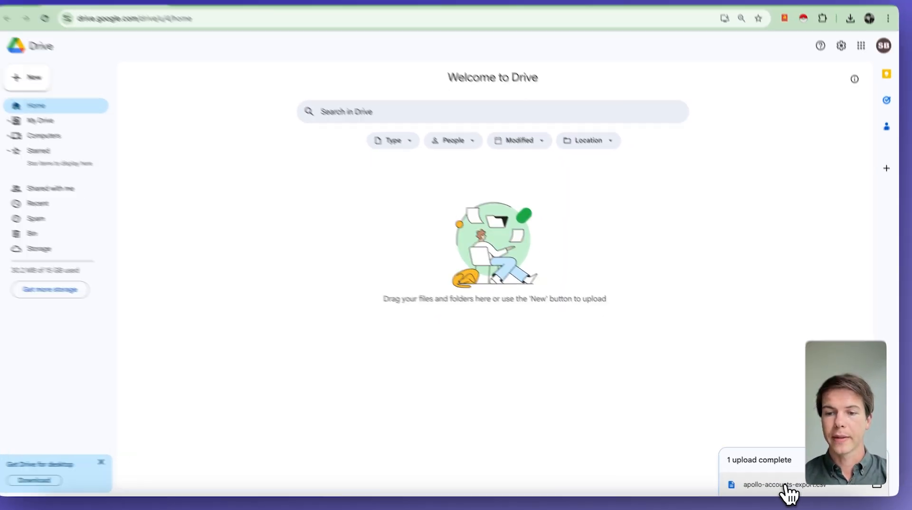
left_click(788, 493)
left_click(400, 53)
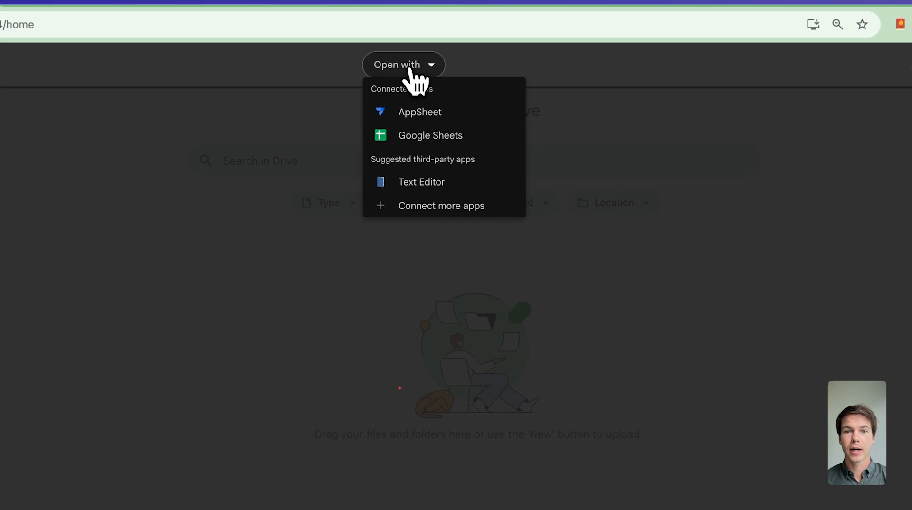
left_click(409, 137)
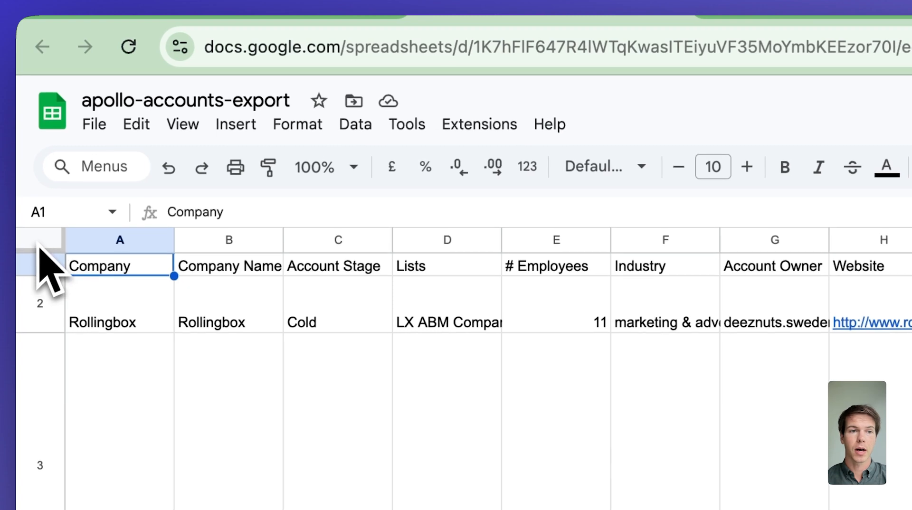
Paste the exported Apollo company data into the ListFixer sheet
left_click(41, 242)
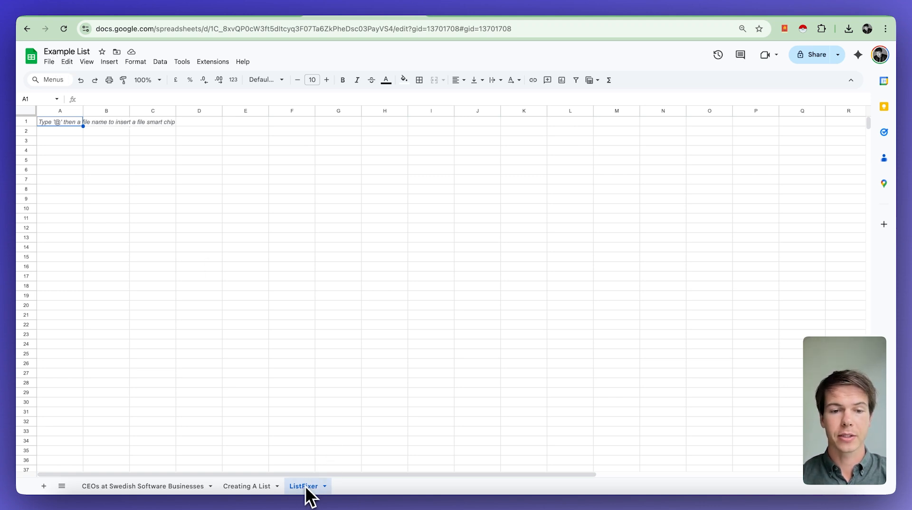
key("super+v")
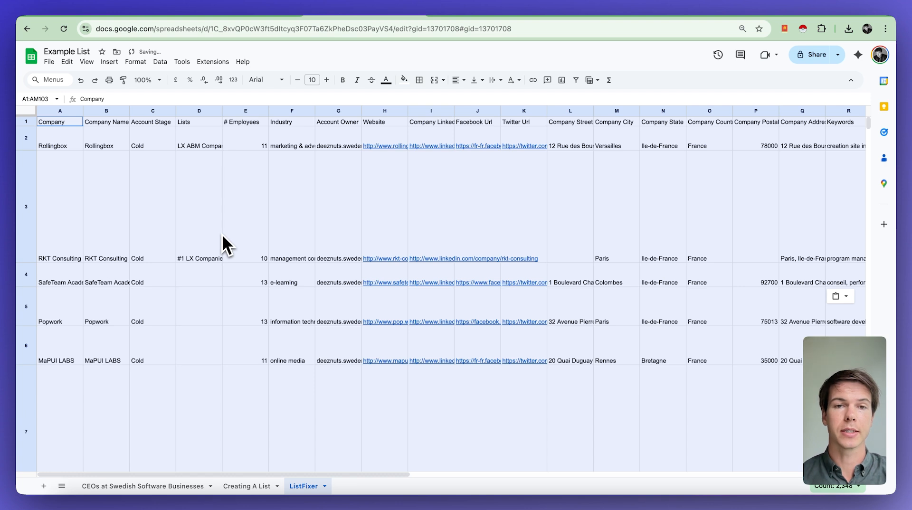
left_click(157, 183)
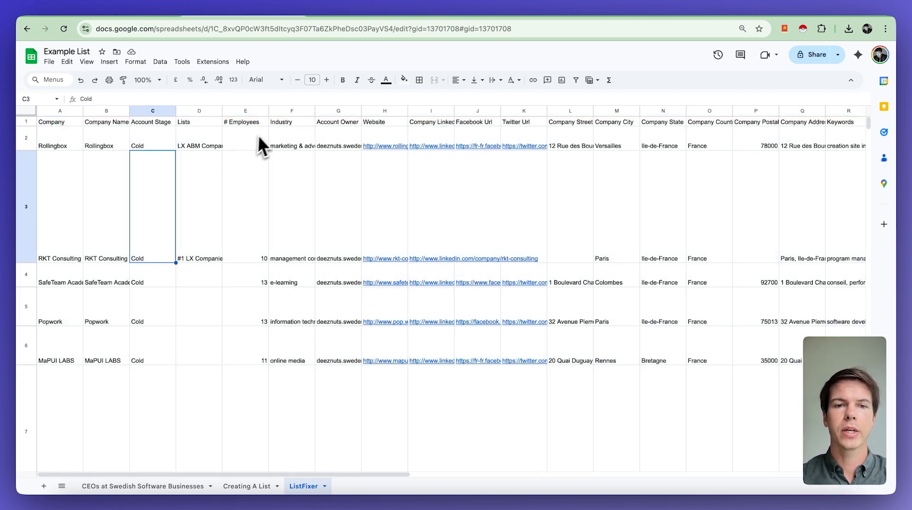
Move the Website column right after Company, then select columns C–AM
left_click(383, 122)
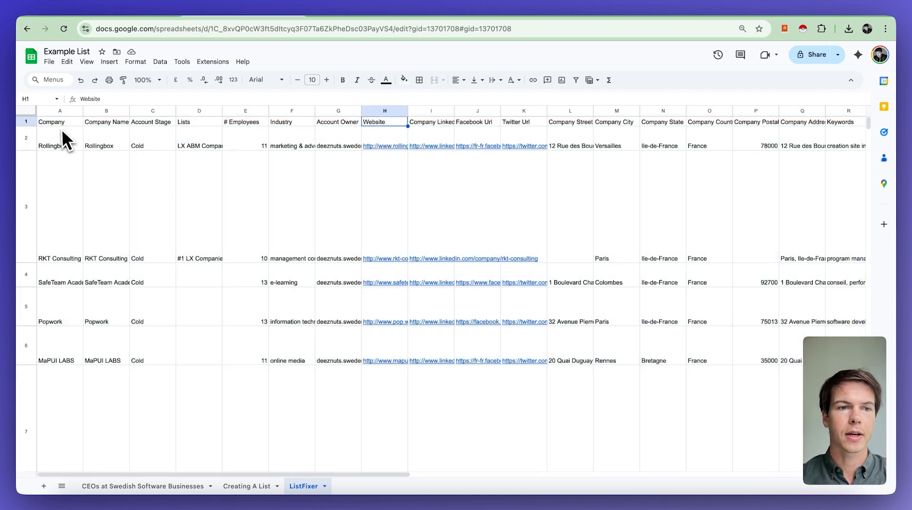
left_click(59, 125)
left_click(385, 111)
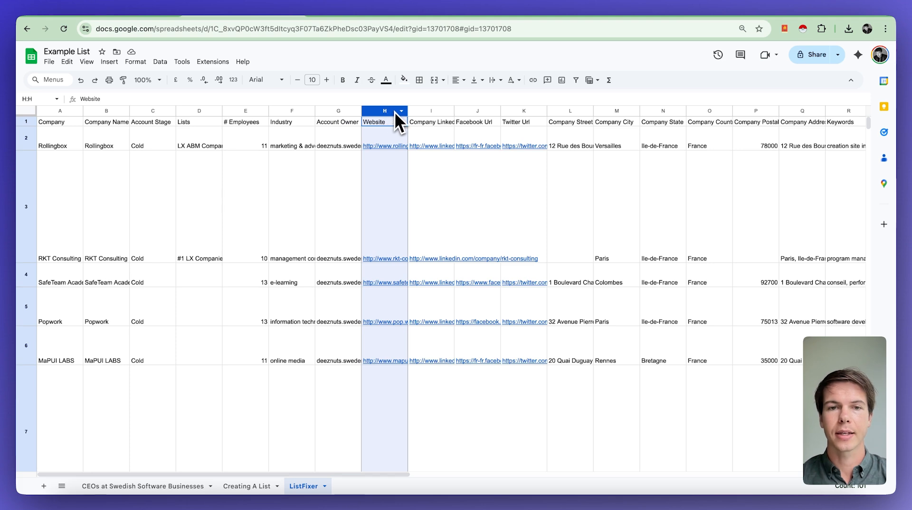
left_click_drag(382, 110, 107, 90)
left_click_drag(155, 111, 897, 122)
Delete columns C–AM and check that the 101 rows remain
right_click(286, 209)
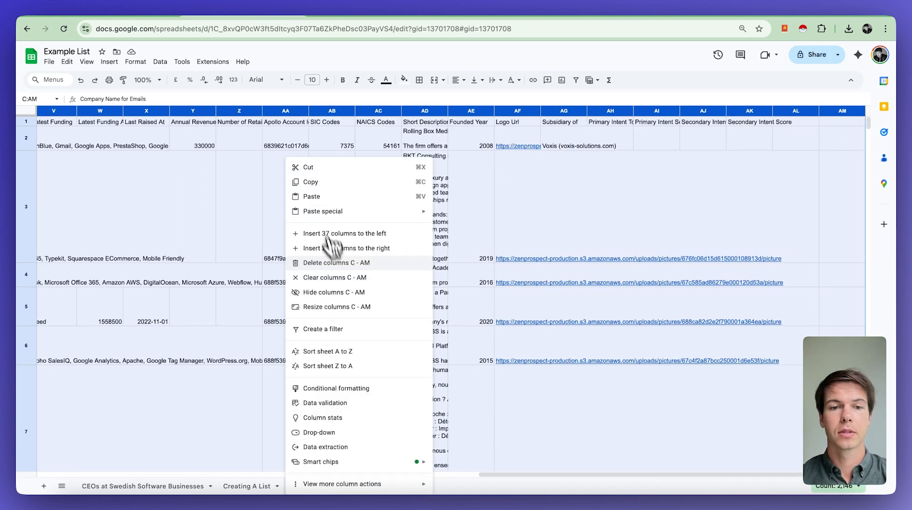
left_click(331, 266)
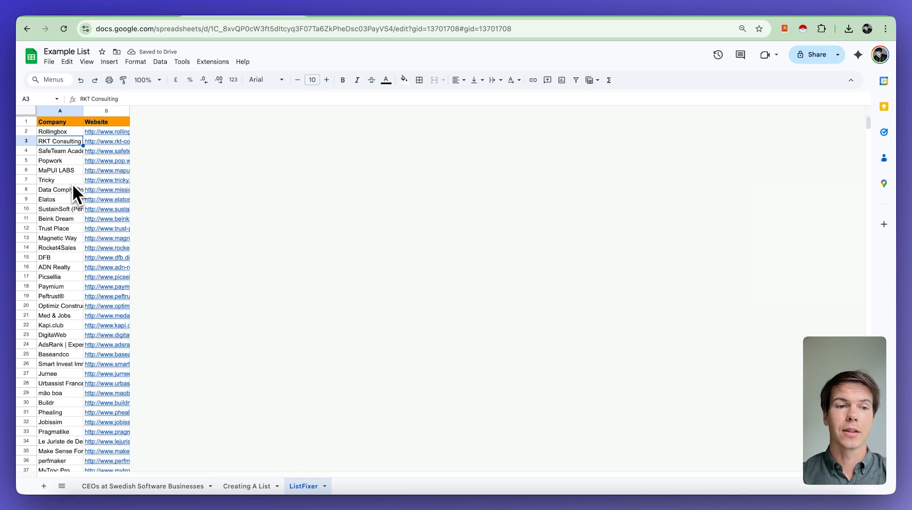
scroll(79, 266, "down", 7)
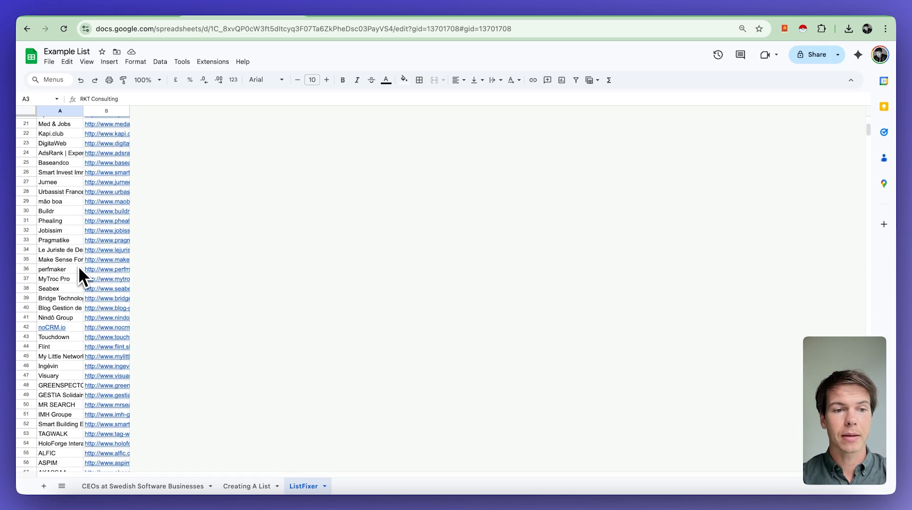
scroll(78, 266, "down", 20)
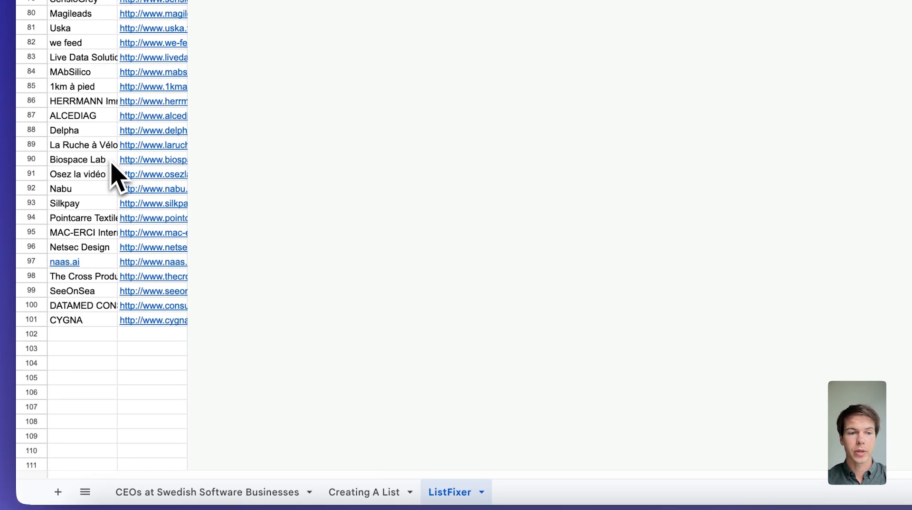
left_click_drag(108, 319, 285, 2)
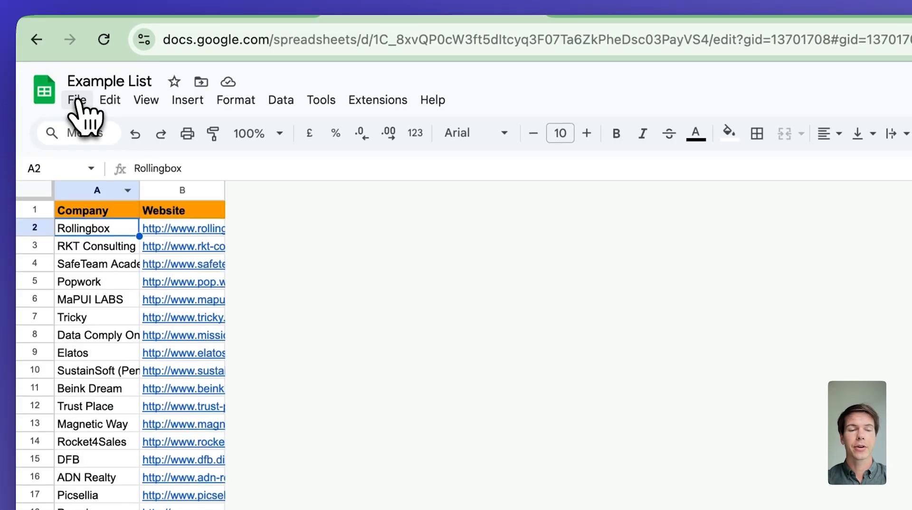
Download the ListFixer sheet as a Comma-separated values (.csv) file
left_click(77, 100)
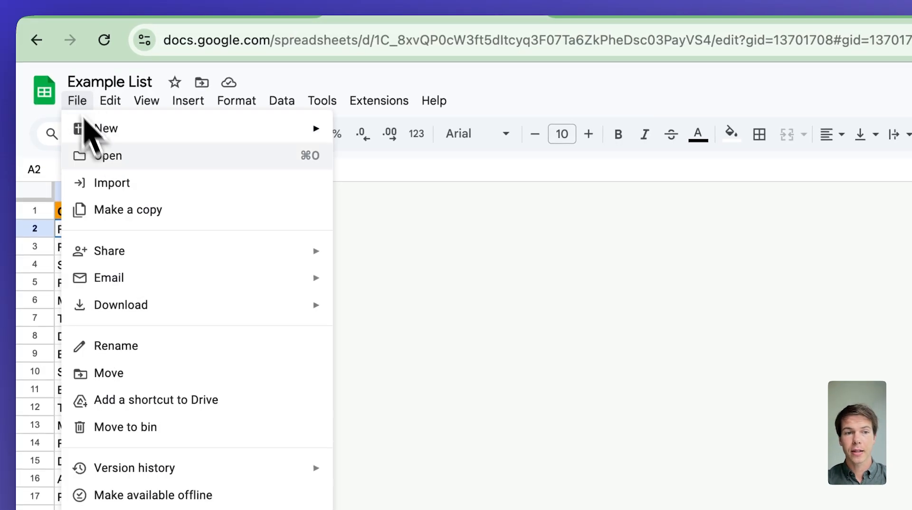
mouse_move(240, 310)
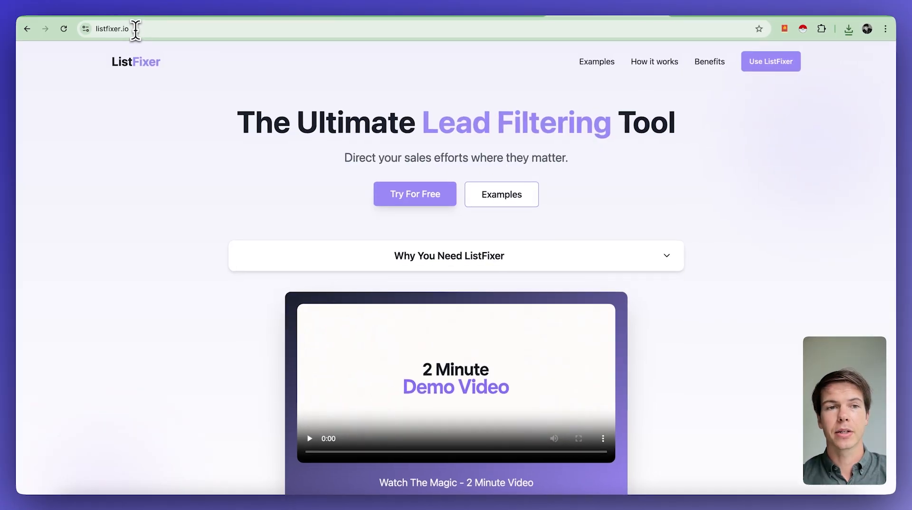
left_click(136, 35)
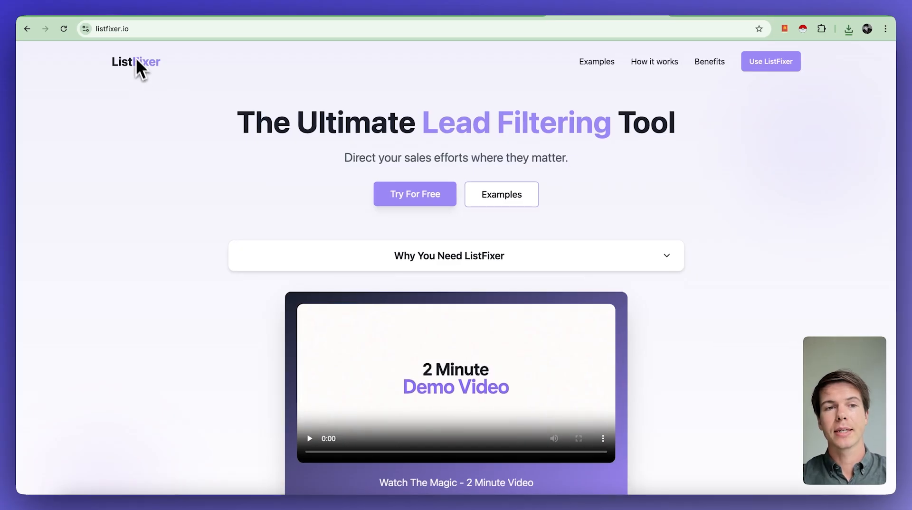
Go to listfixer.io and open the app dashboard with the upload form
left_click(119, 29)
left_click(166, 102)
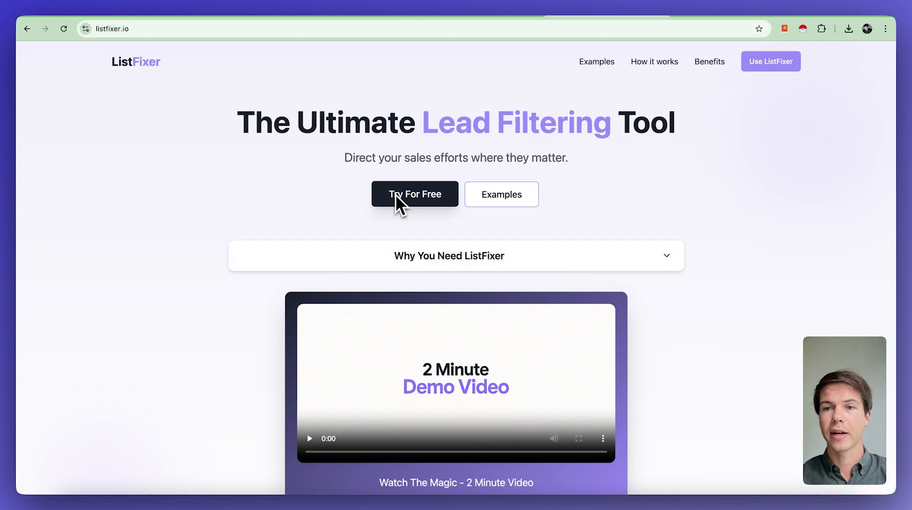
left_click(769, 64)
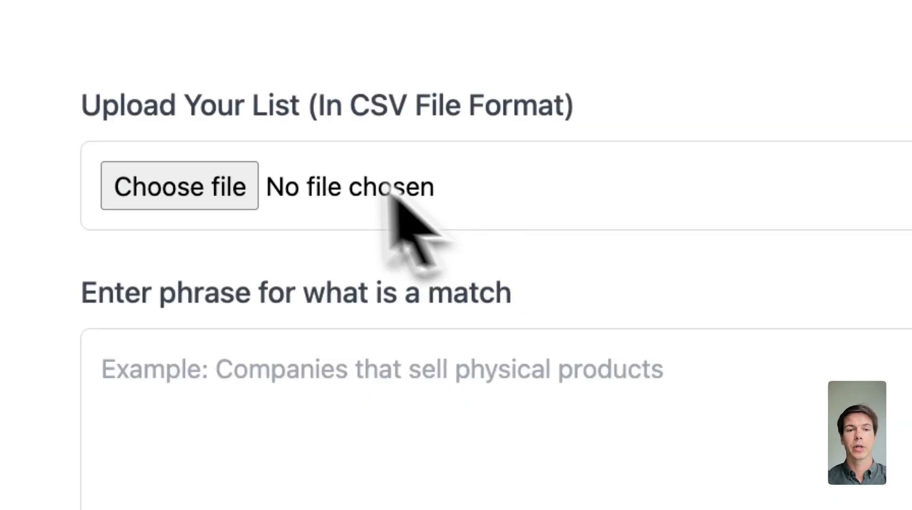
Upload Example List - ListFixer.csv to ListFixer and keep Website as the URL column
left_click(291, 164)
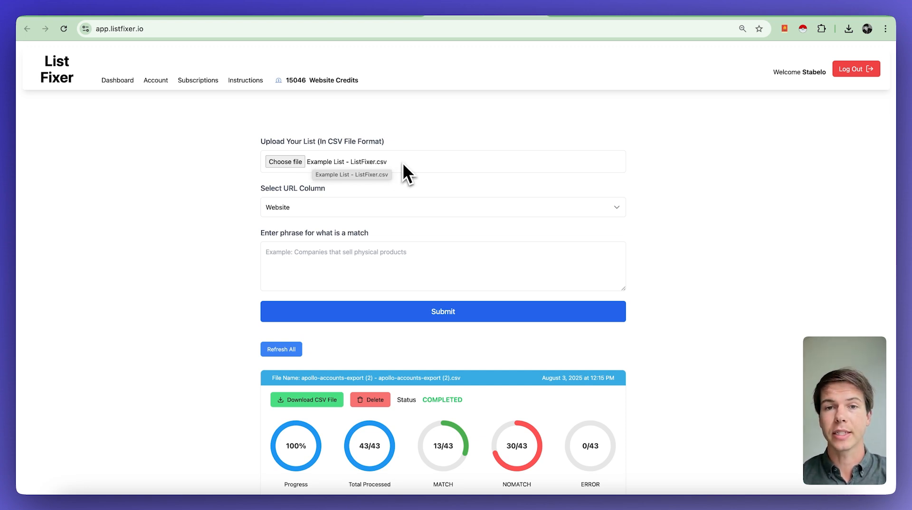
left_click(312, 212)
left_click(294, 212)
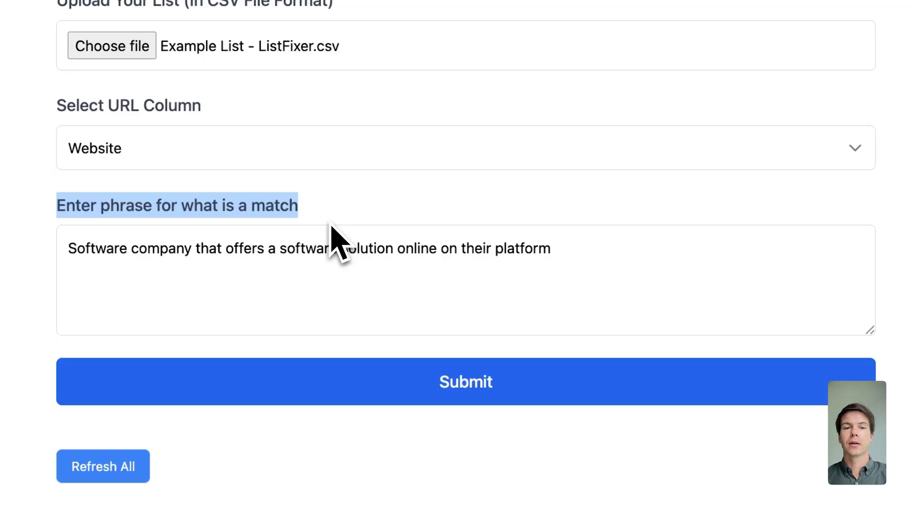
Enter the match phrase 'Software company that offers a software solution online on their platform'
left_click(69, 247)
left_click_drag(69, 247, 594, 251)
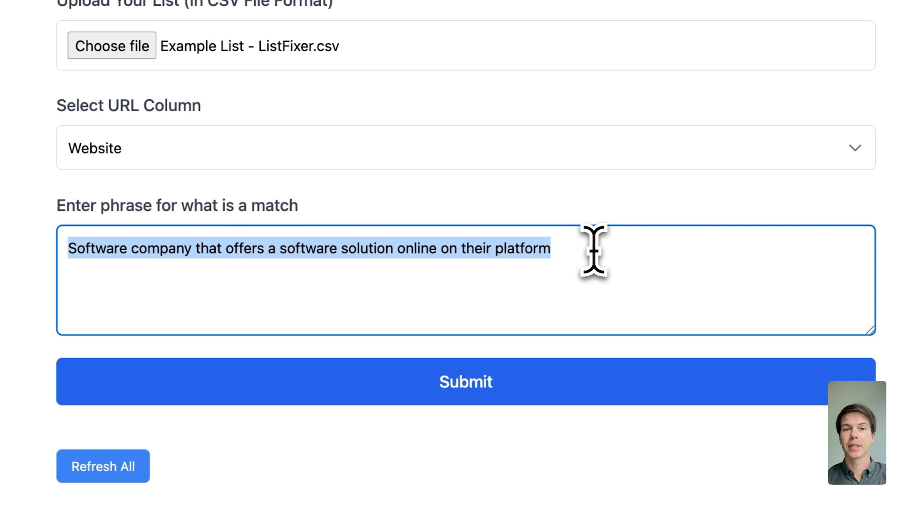
left_click(594, 251)
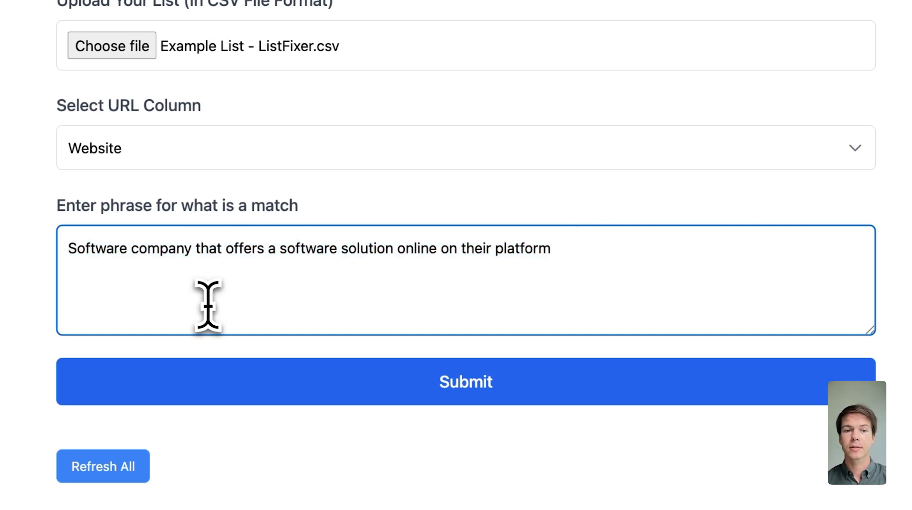
left_click_drag(68, 247, 579, 252)
left_click(580, 252)
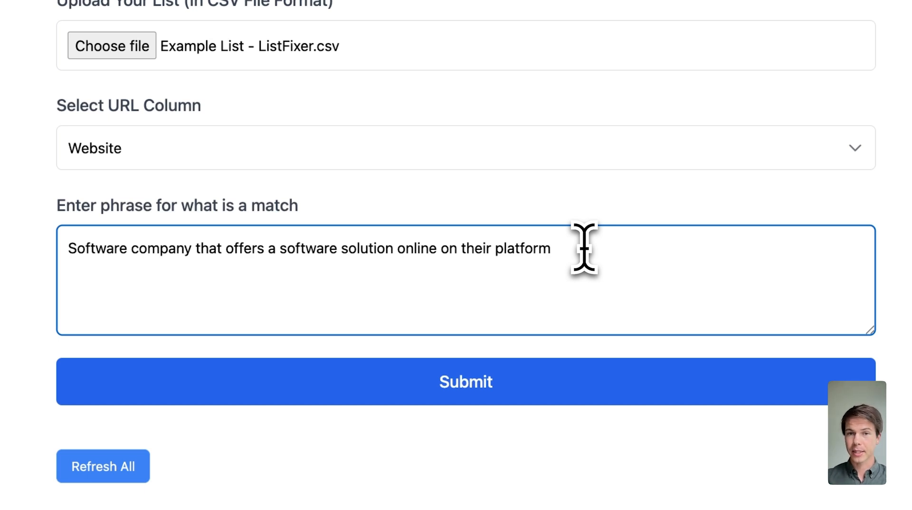
left_click_drag(584, 249, 66, 240)
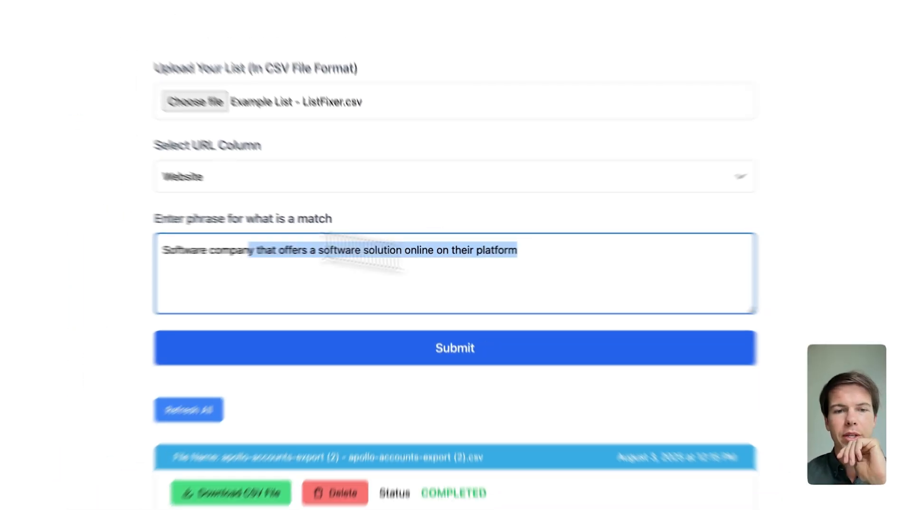
Submit the list and follow the processed count toward all 100 companies
left_click(418, 322)
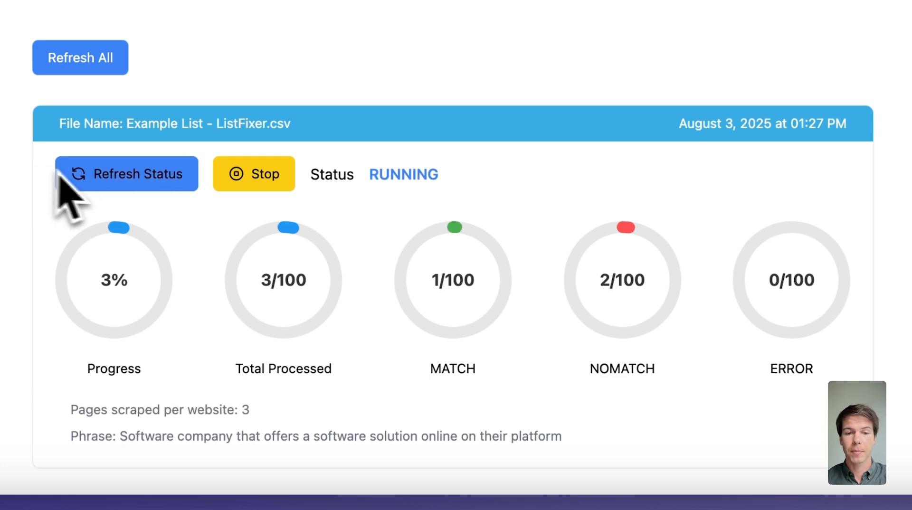
double_click(270, 279)
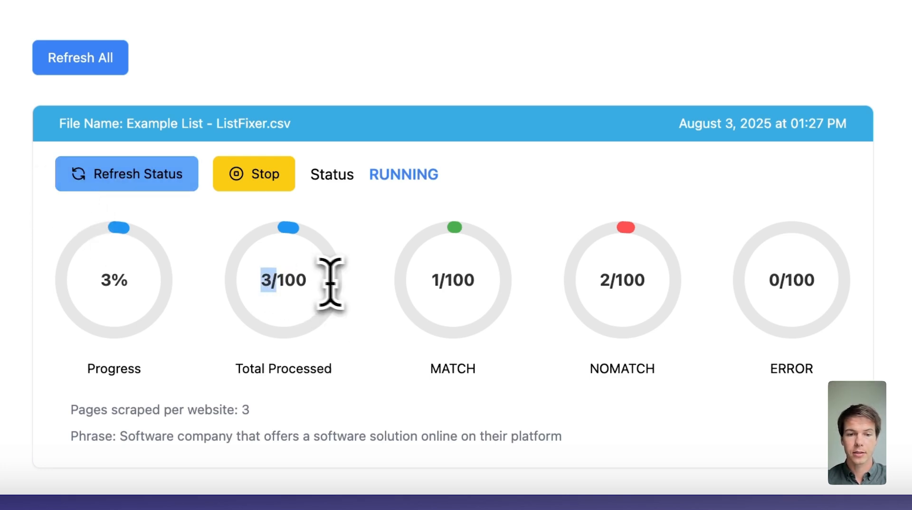
double_click(293, 284)
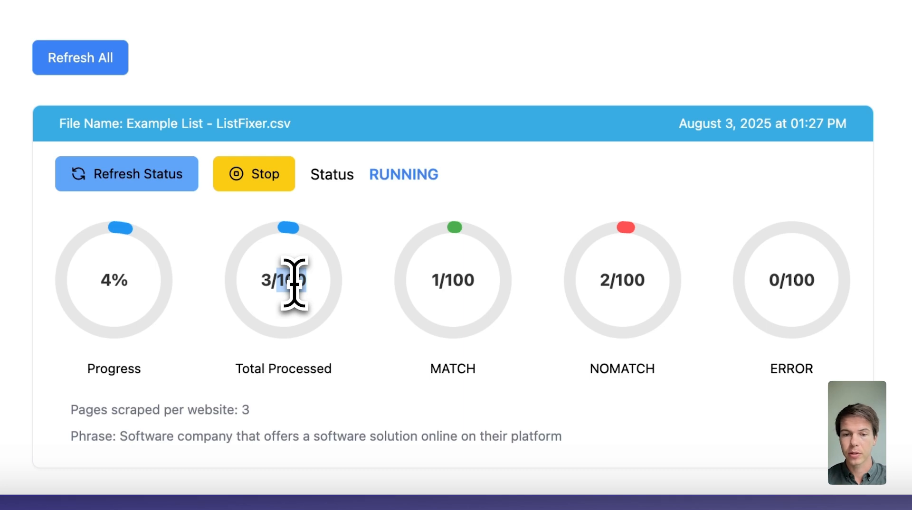
double_click(263, 281)
double_click(605, 281)
Review the 37 MATCH and 63 NOMATCH results and download the results CSV
left_click(433, 283)
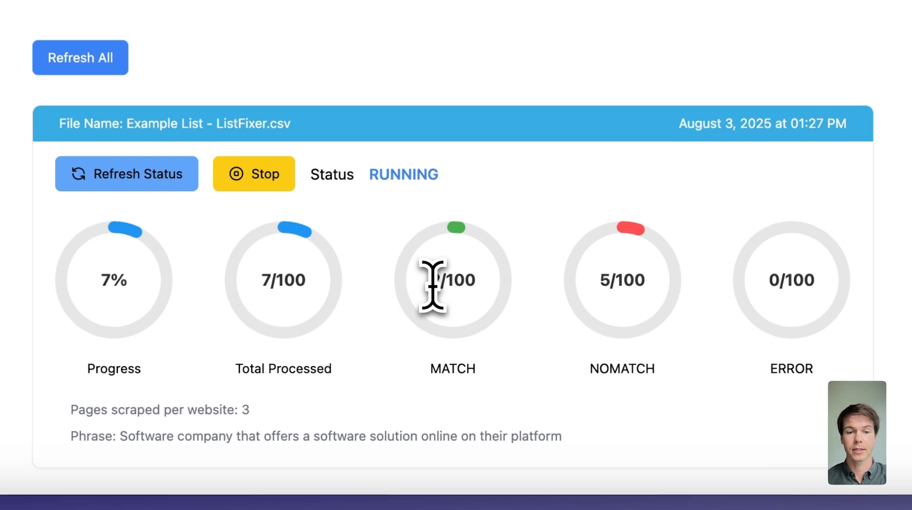
left_click_drag(121, 438, 484, 453)
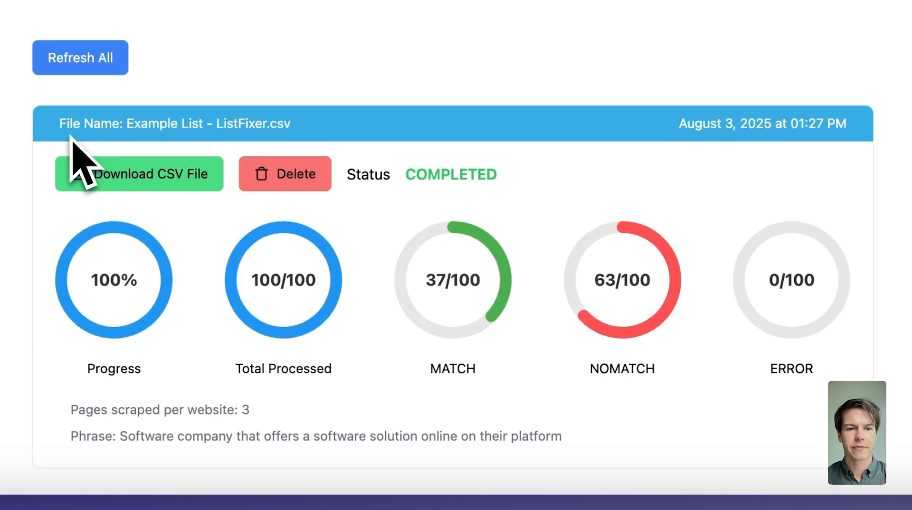
double_click(430, 283)
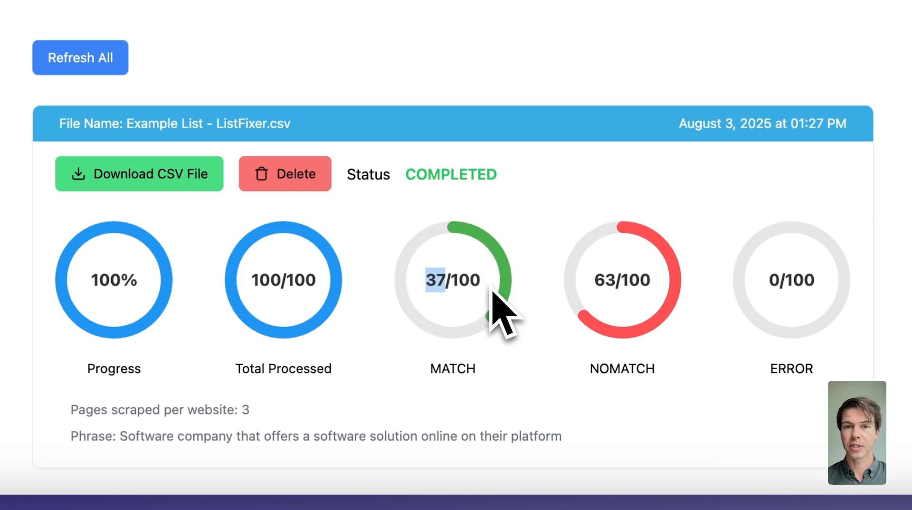
double_click(605, 280)
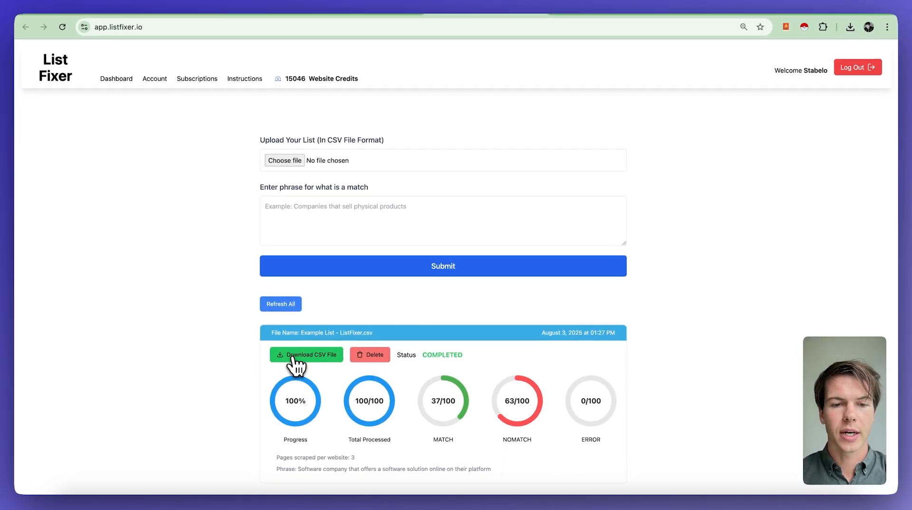
left_click(142, 175)
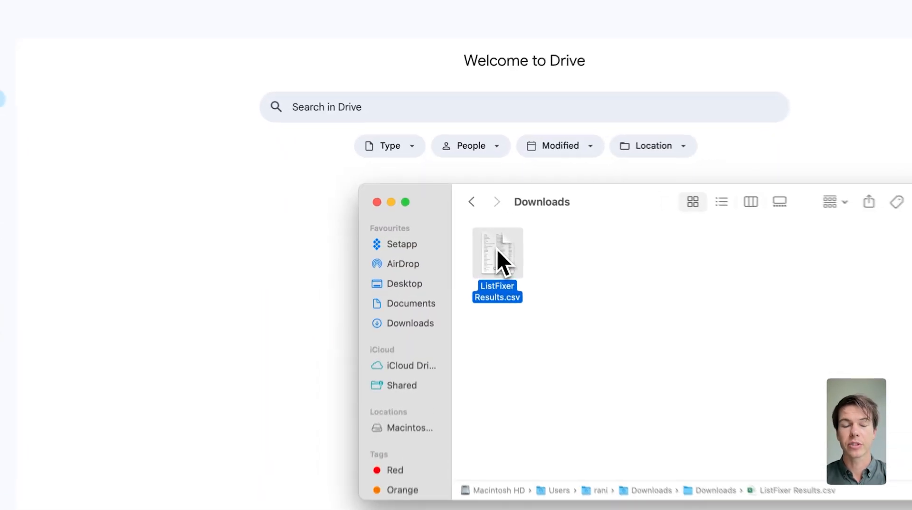
Upload ListFixer Results.csv to Google Drive and open it with Google Sheets
left_click_drag(497, 249, 237, 208)
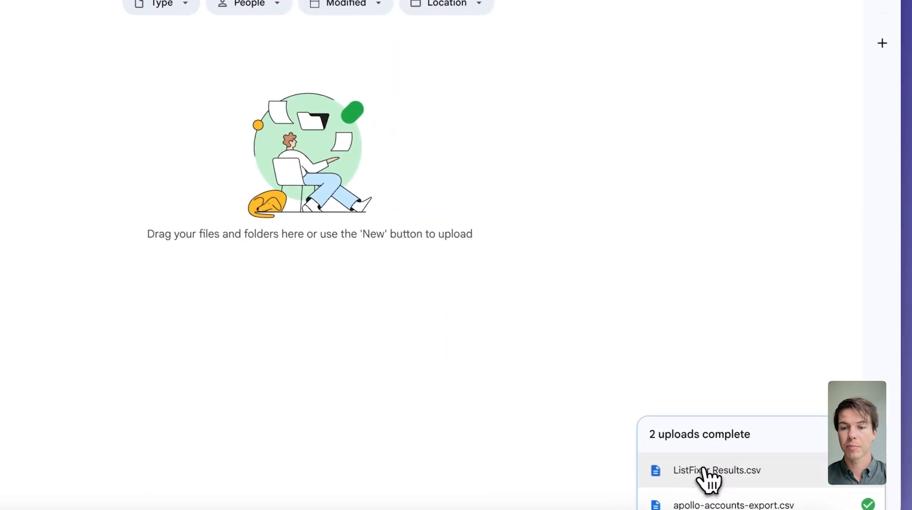
left_click(705, 471)
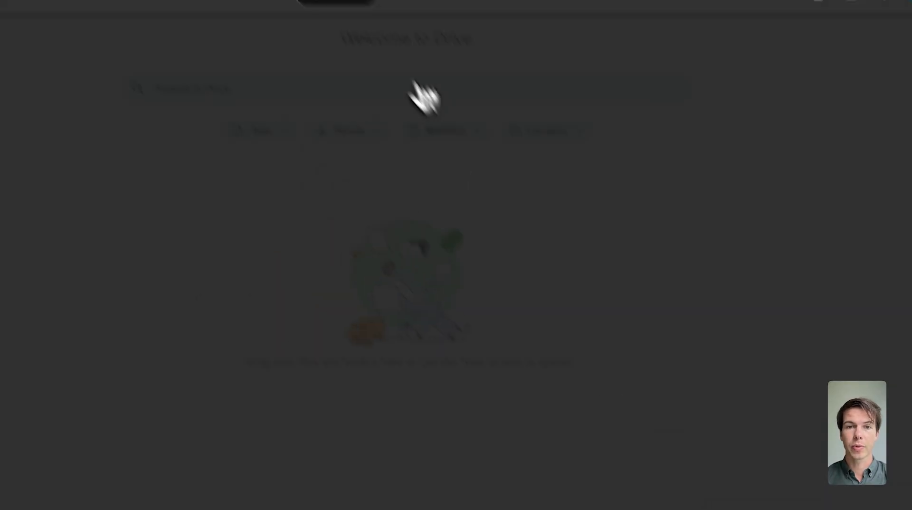
left_click(396, 67)
left_click(411, 138)
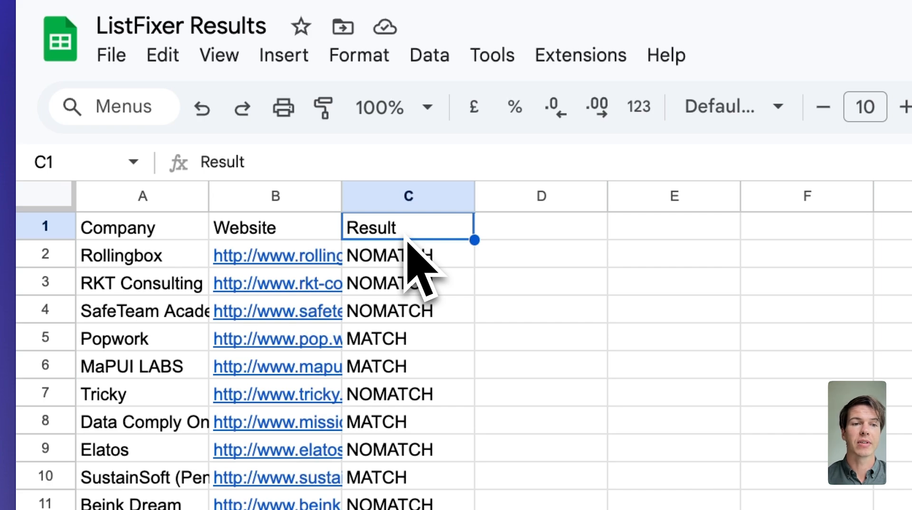
Copy the company, website and MATCH/NOMATCH rows and paste them into the Example List sheet
left_click(390, 260)
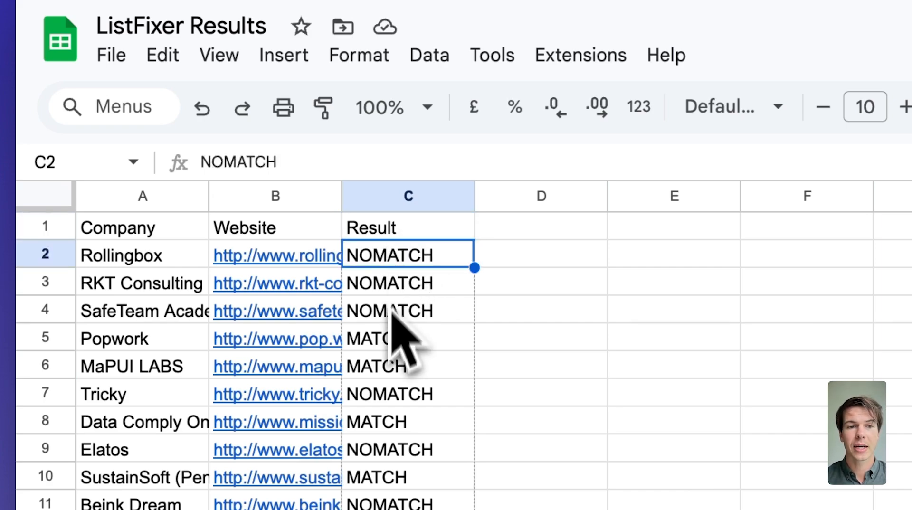
left_click(387, 344)
left_click(159, 259)
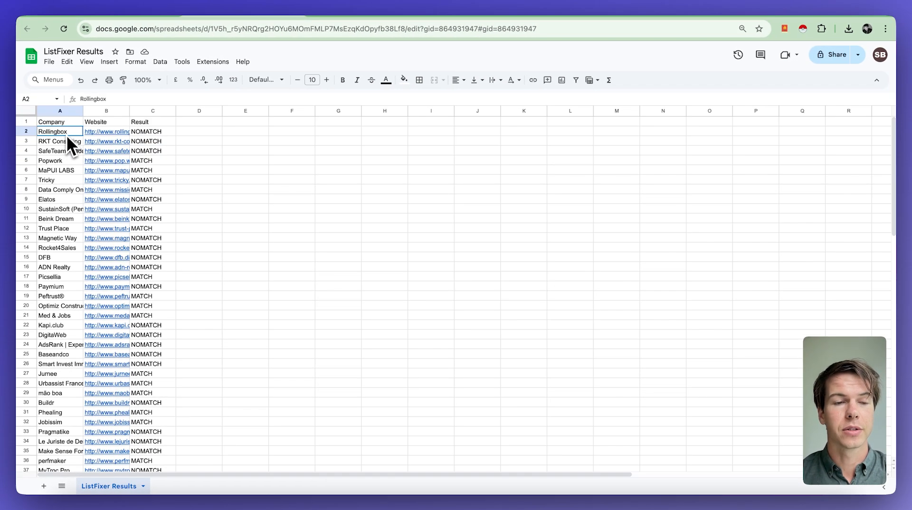
left_click_drag(66, 133, 153, 425)
key("ctrl+c")
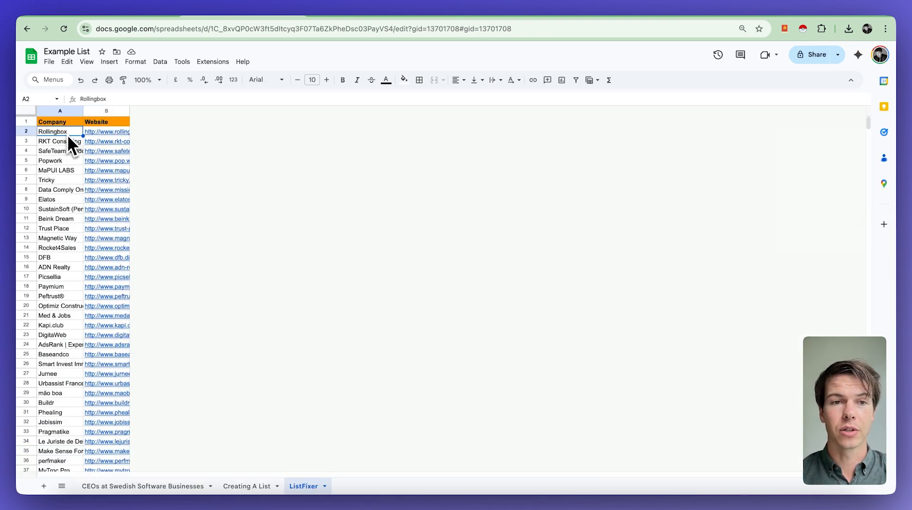
key("ctrl+v")
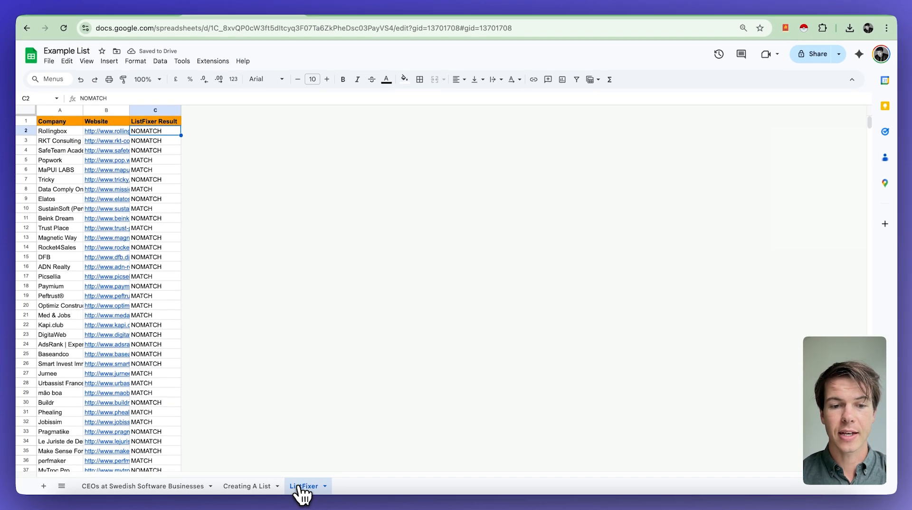
Check the ListFixer results beside each company and select the ListFixer Result column C
left_click_drag(55, 122, 95, 286)
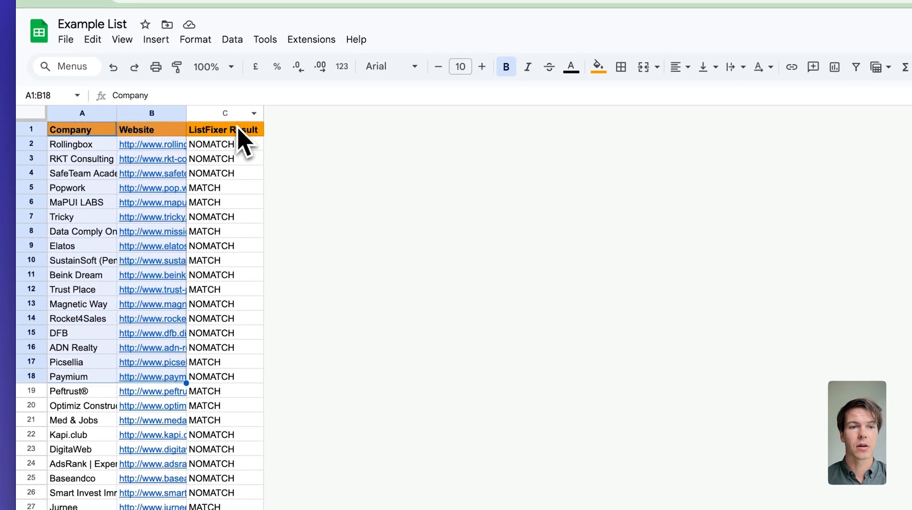
left_click_drag(240, 137, 261, 362)
left_click_drag(152, 362, 208, 162)
left_click(209, 163)
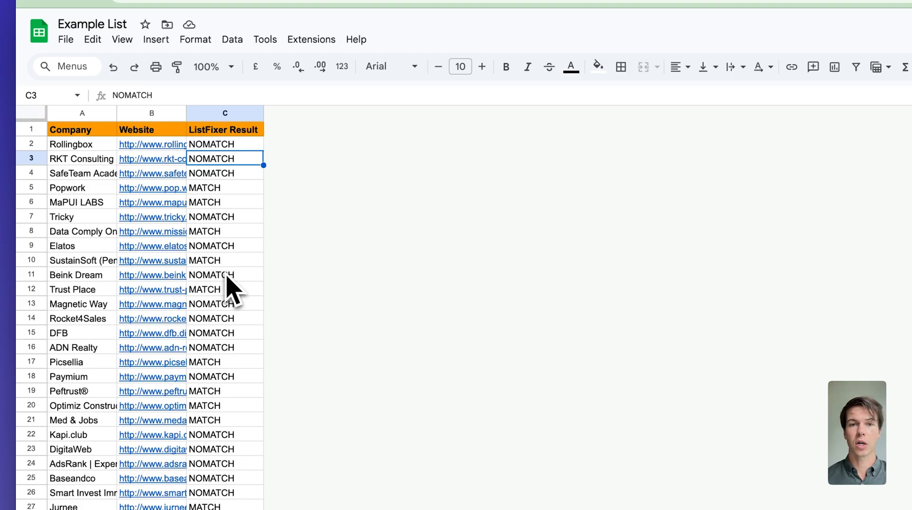
left_click(230, 113)
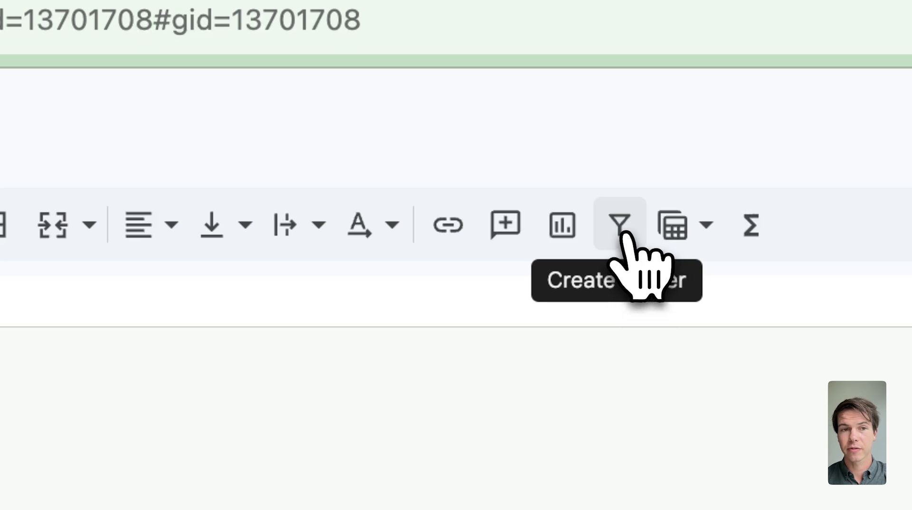
Filter the ListFixer Result column to show only NOMATCH rows
left_click(625, 237)
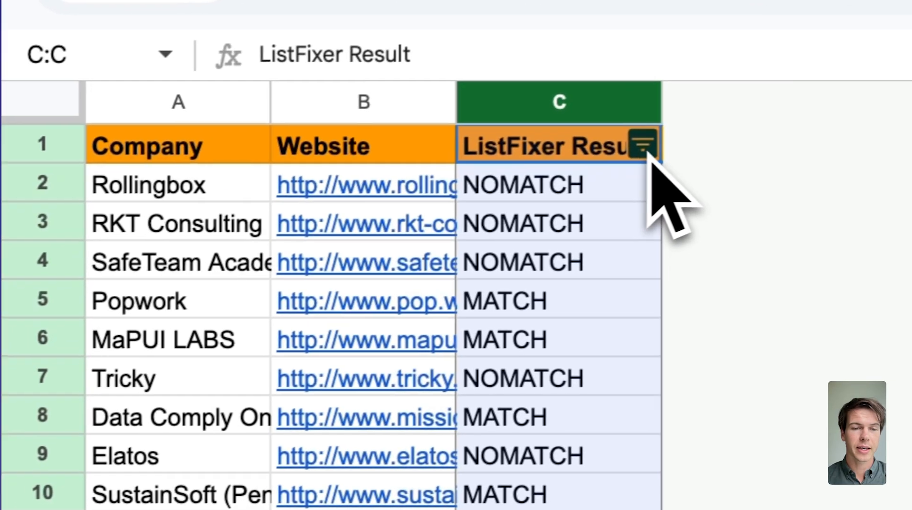
left_click(651, 139)
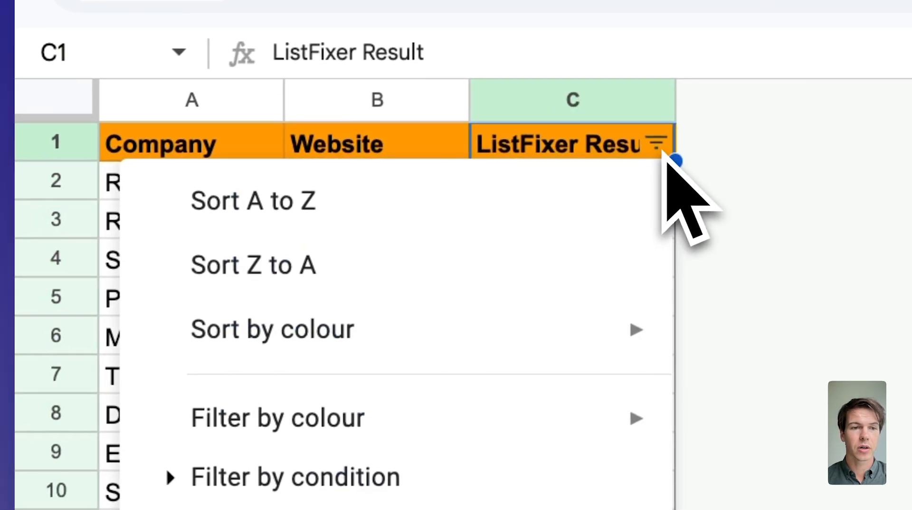
left_click(135, 352)
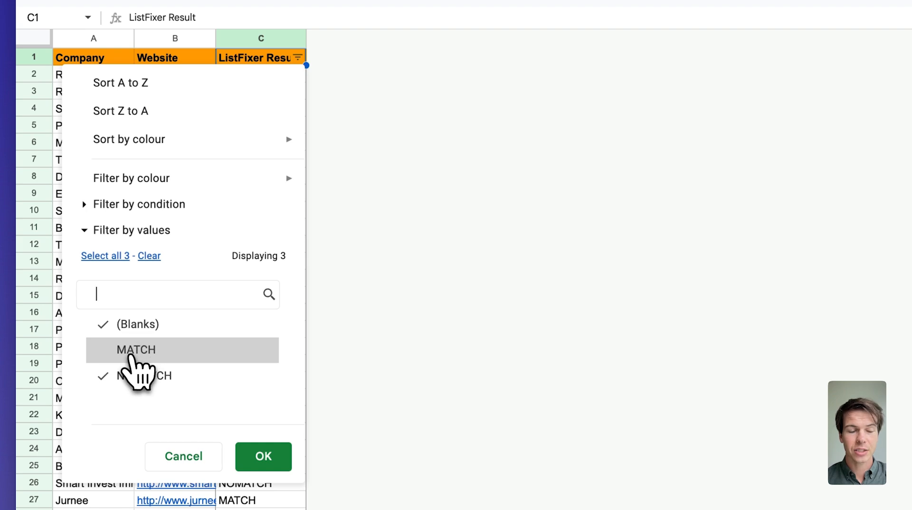
left_click(263, 456)
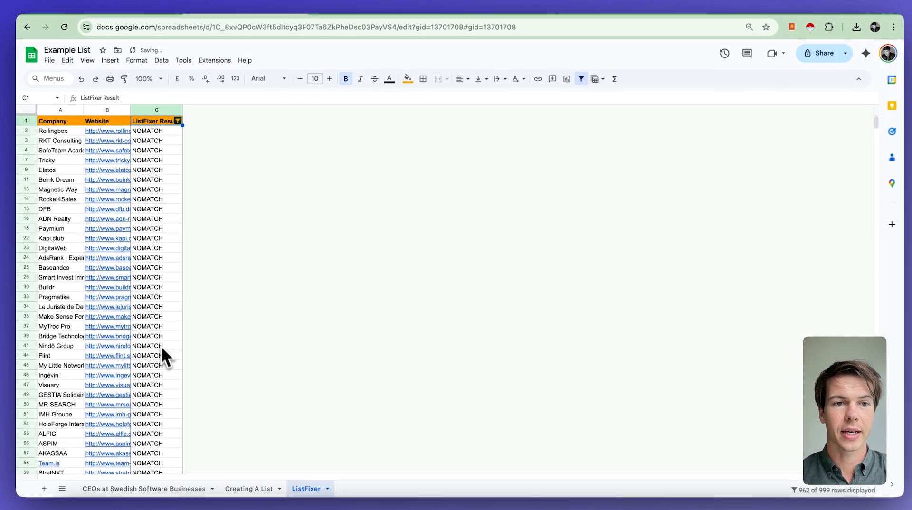
Delete the NOMATCH rows 2–101 and remove the filter, leaving the 37 MATCH companies
left_click_drag(71, 133, 204, 497)
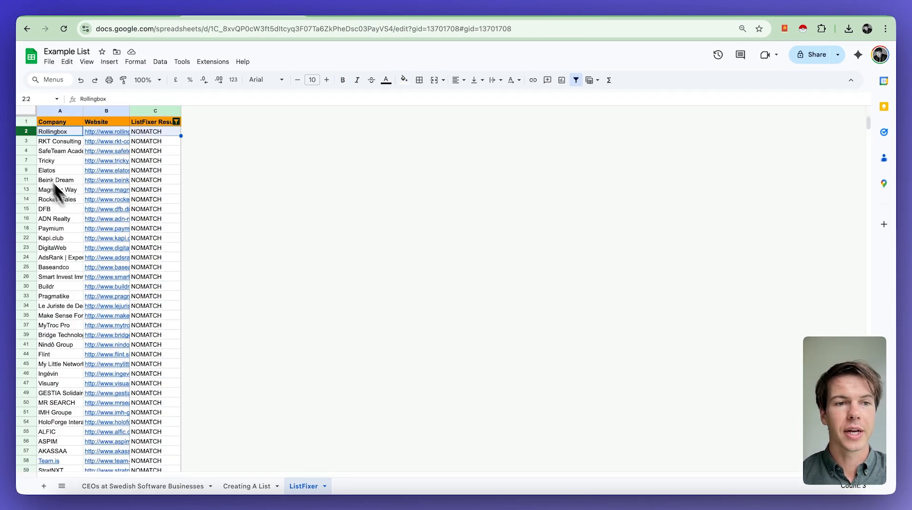
scroll(35, 162, "down", 10)
left_click(27, 230, "shift")
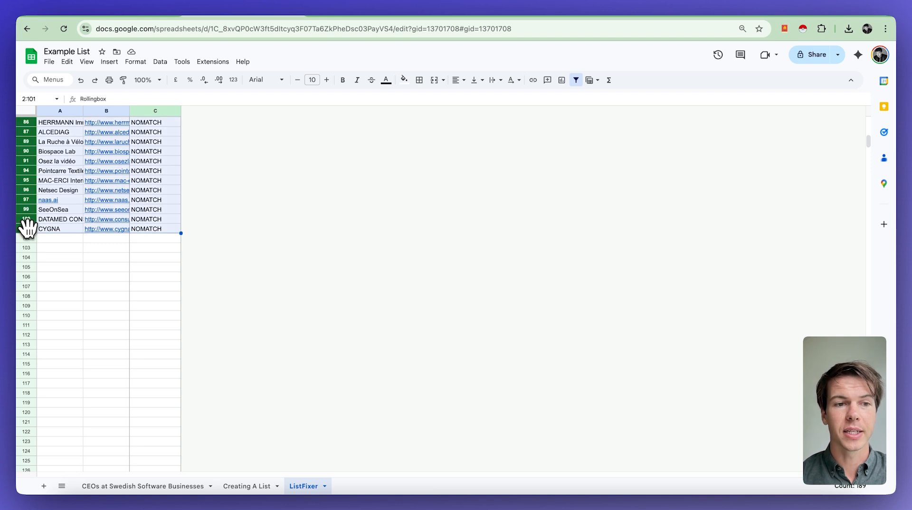
right_click(59, 218)
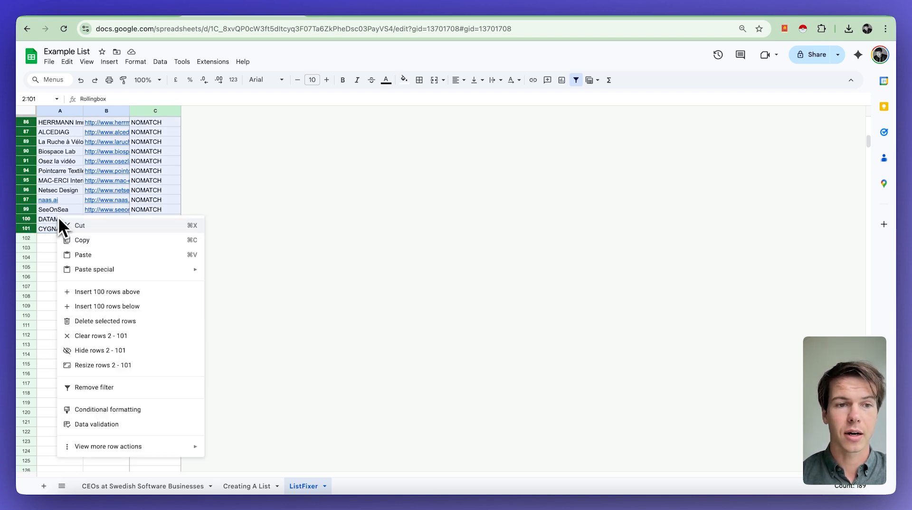
left_click(121, 322)
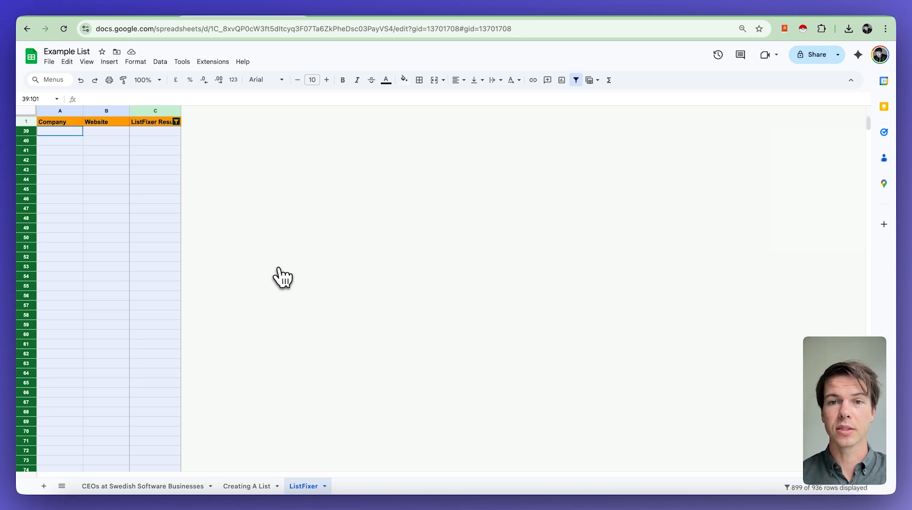
left_click(576, 79)
left_click(56, 133)
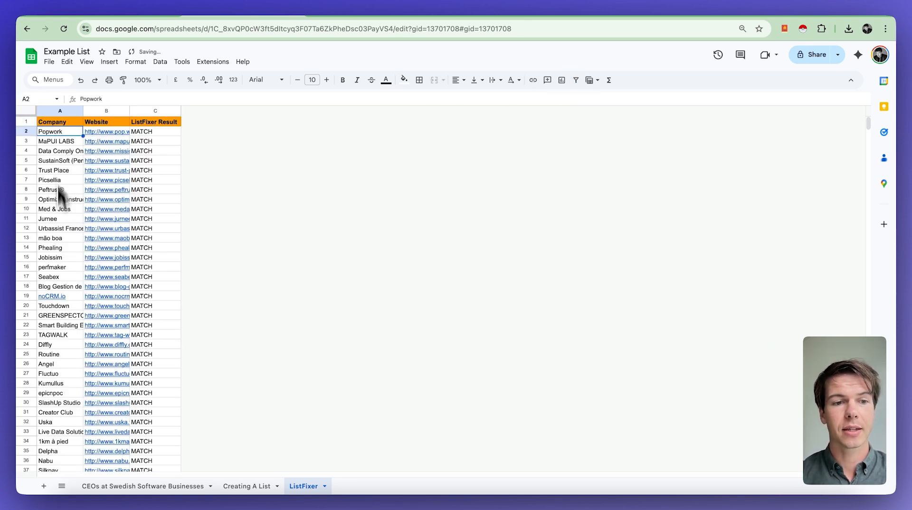
scroll(59, 264, "down", 6)
scroll(58, 264, "up", 6)
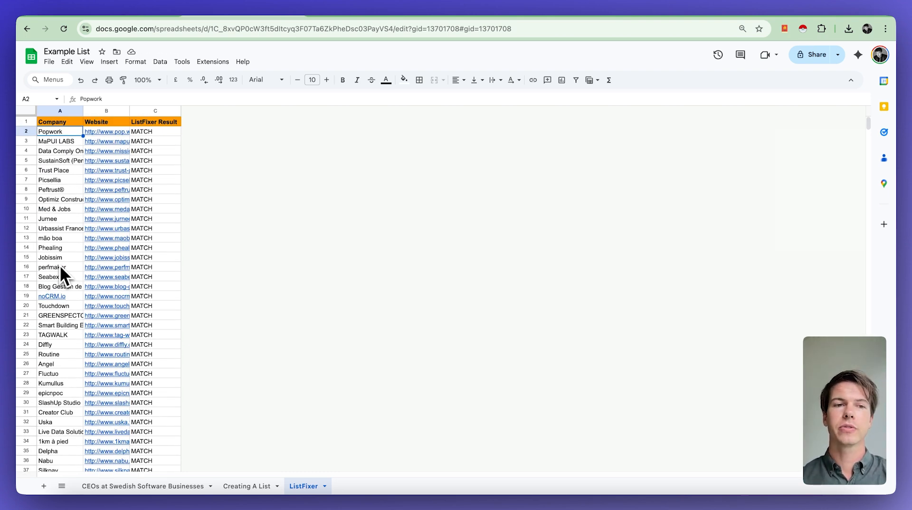
Export the cleaned 37-company sheet as a Comma-separated values (.csv) file
left_click(49, 62)
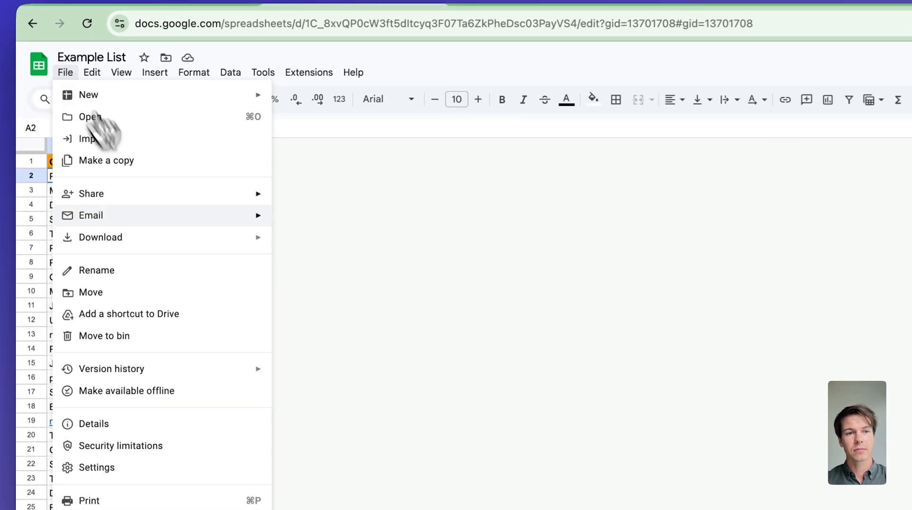
mouse_move(161, 240)
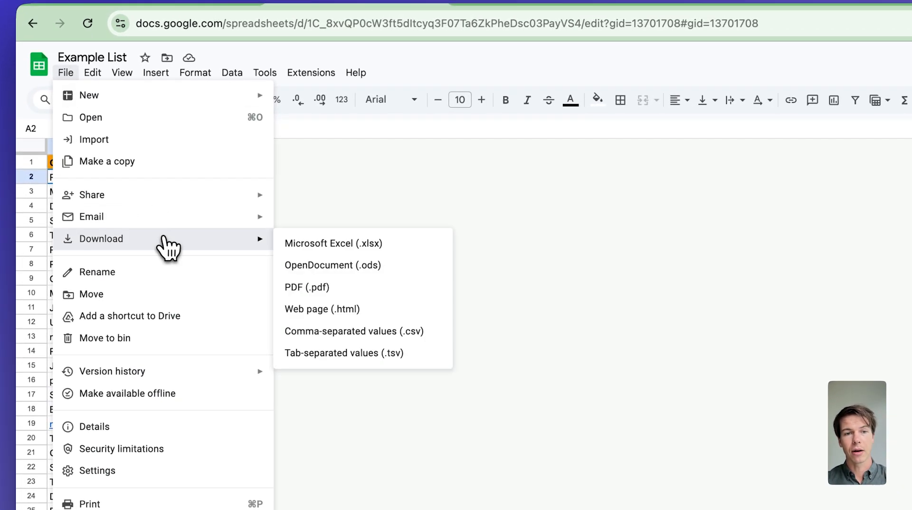
left_click(337, 333)
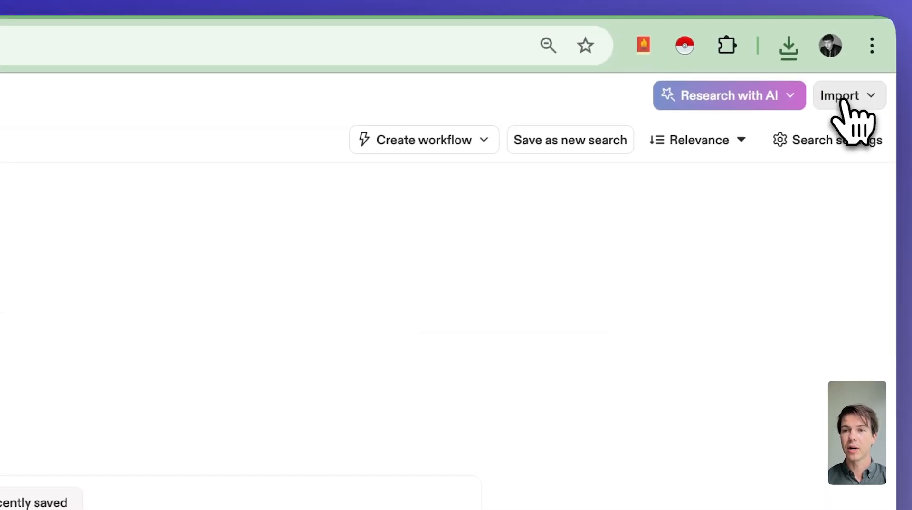
Start an Apollo CSV account import using Example List - ListFixer.csv from Downloads
left_click(844, 106)
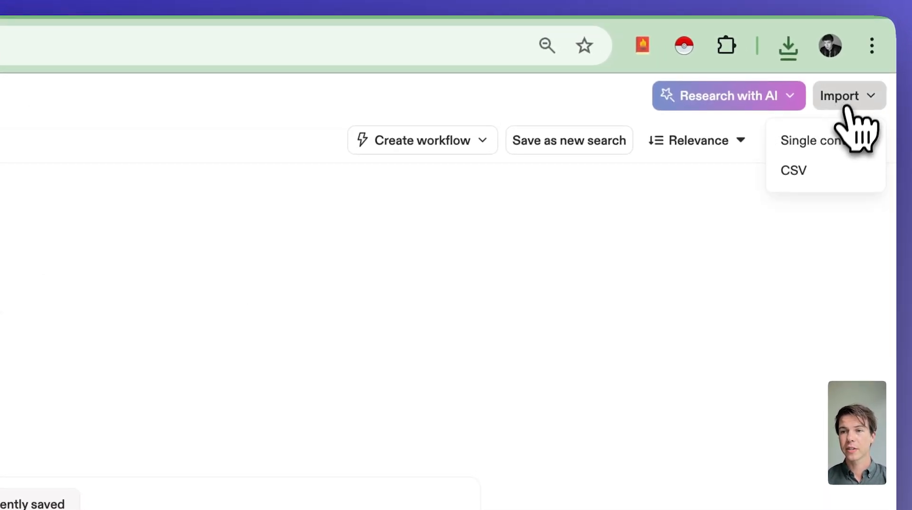
left_click(820, 174)
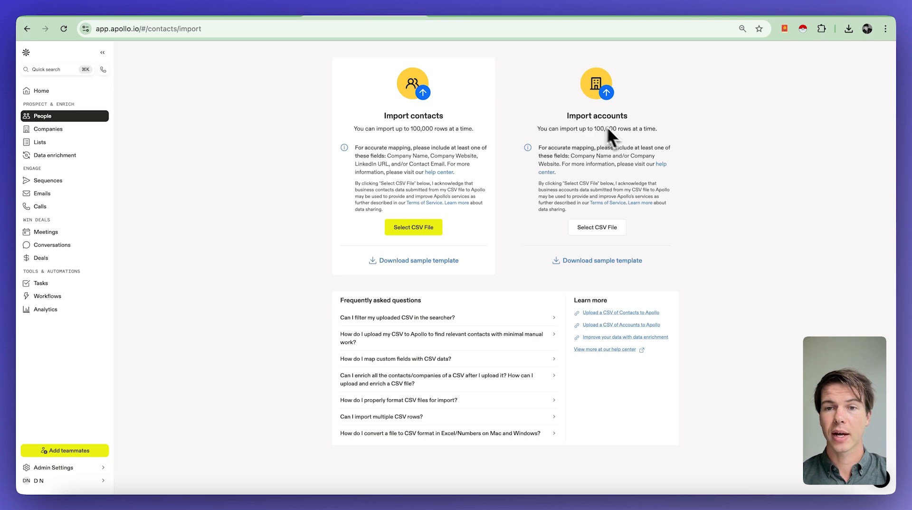
left_click(595, 231)
left_click_drag(356, 190, 352, 187)
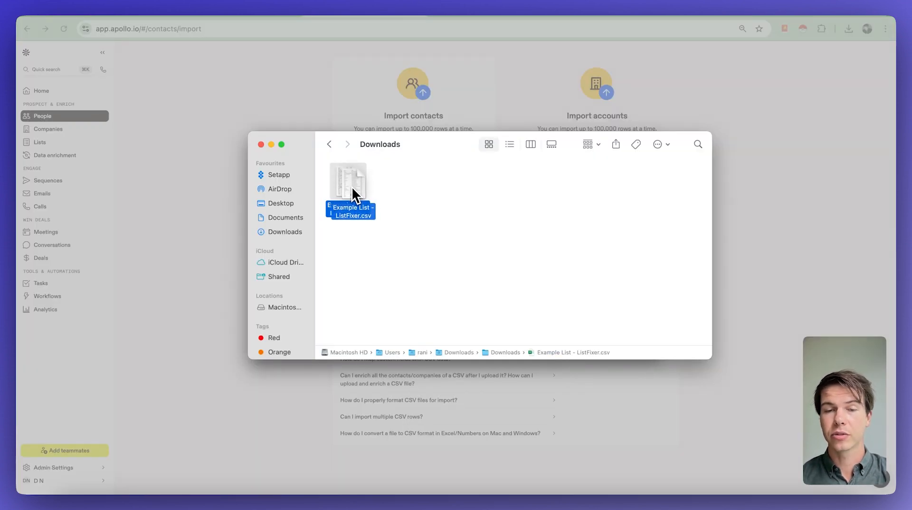
double_click(352, 187)
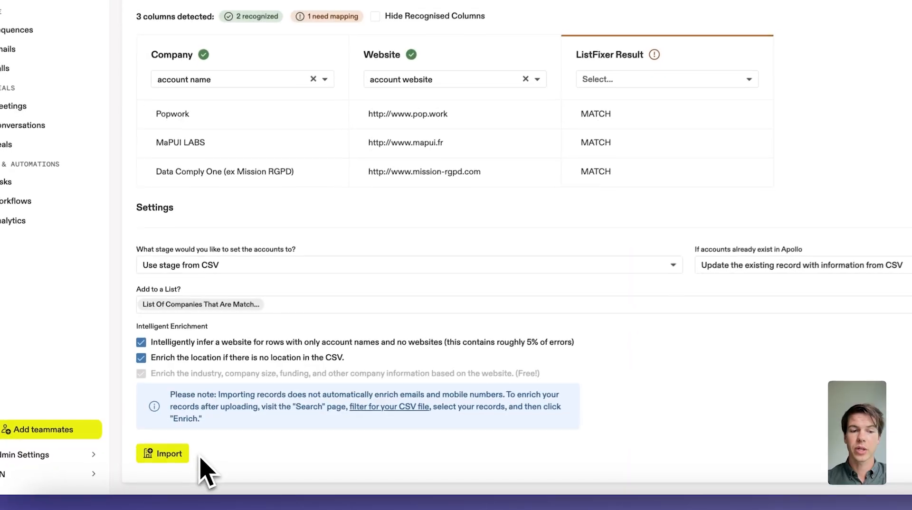
Confirm the matched-company import, then go back to Apollo's People search
left_click(170, 453)
left_click(748, 195)
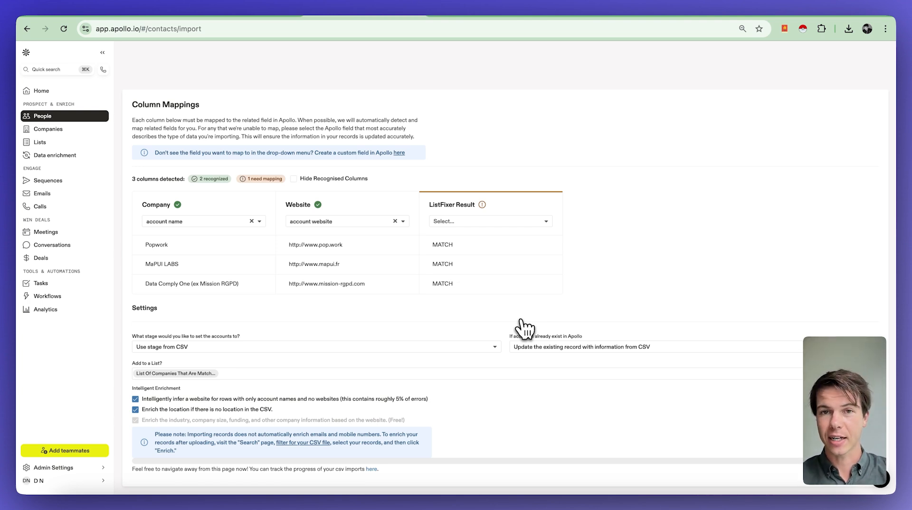
left_click(80, 115)
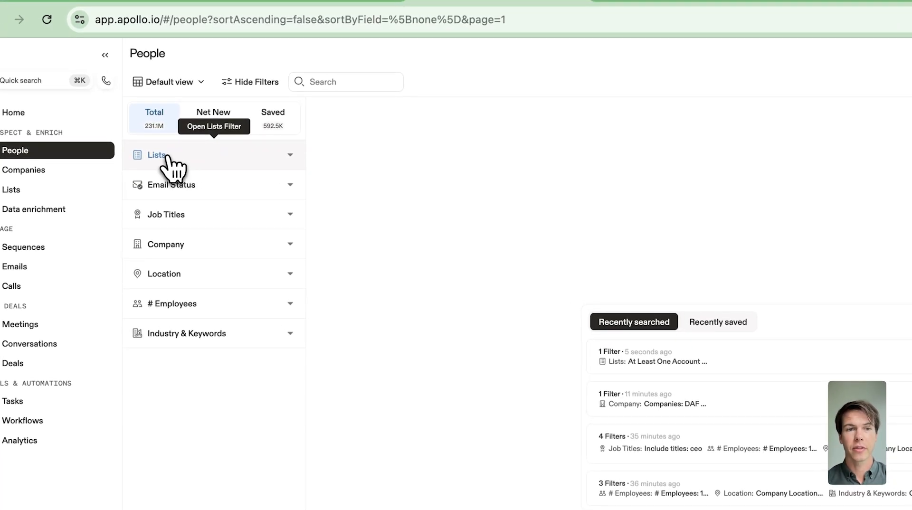
Filter People by the ListFixer-matched company list, returning 557 people (544 net new)
left_click(166, 159)
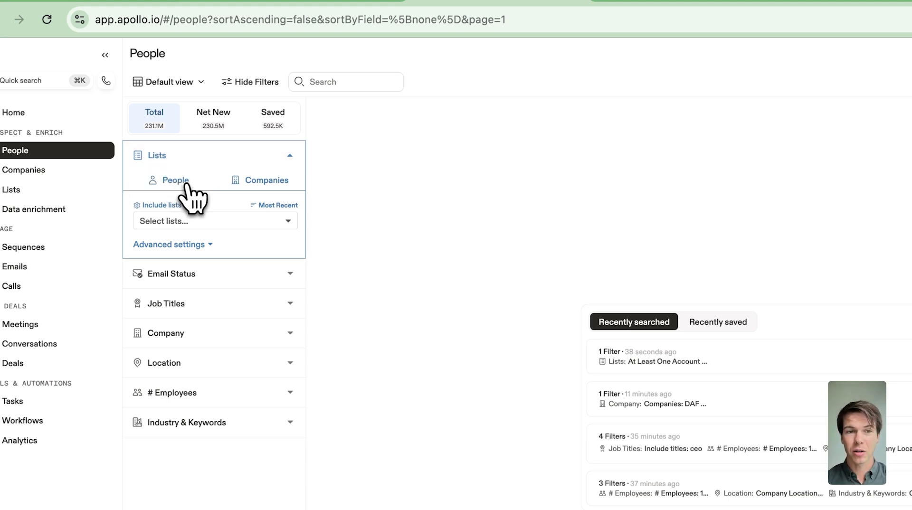
left_click(256, 185)
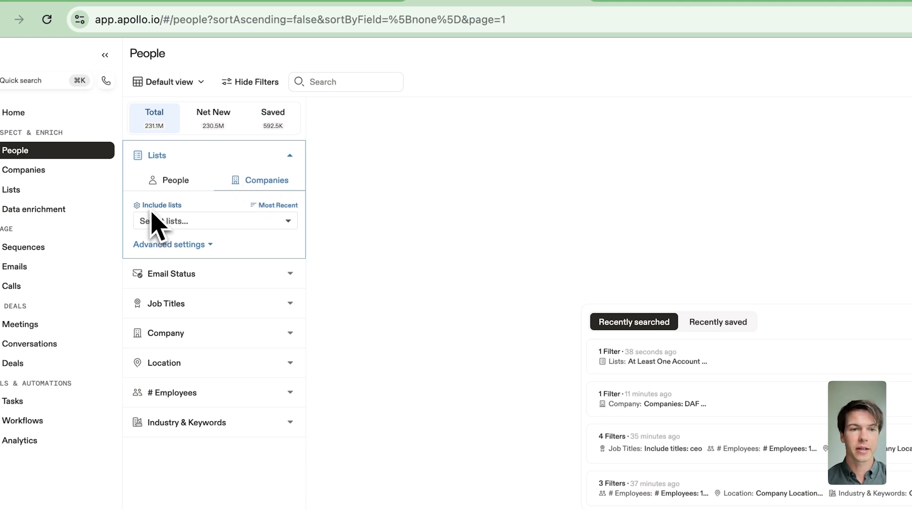
left_click(200, 223)
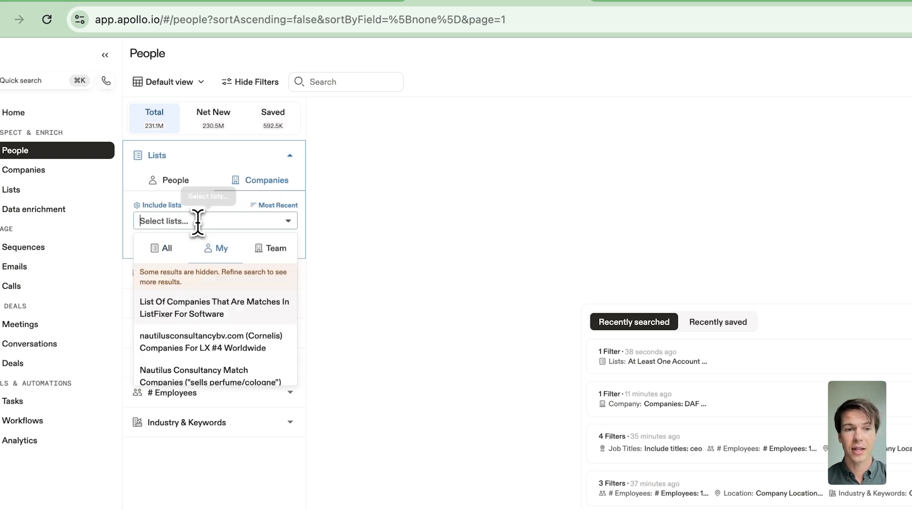
left_click(209, 315)
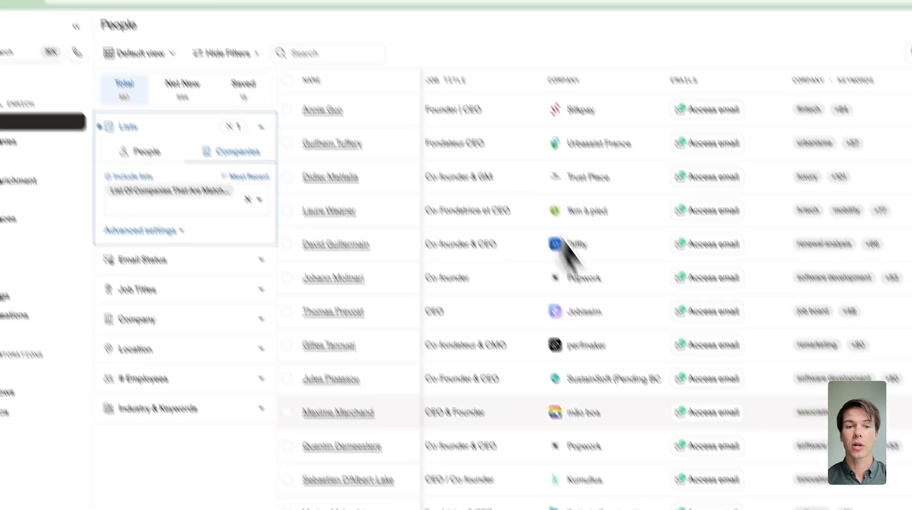
scroll(610, 338, "down", 6)
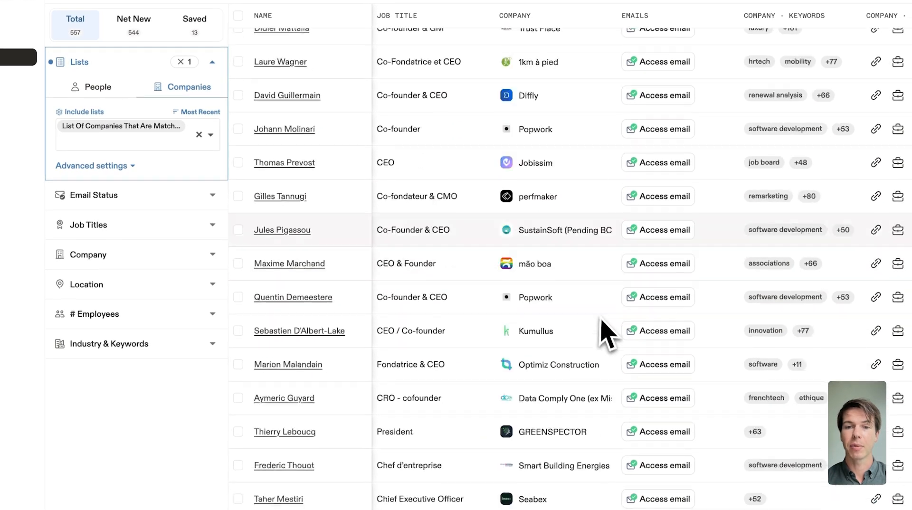
scroll(610, 338, "up", 6)
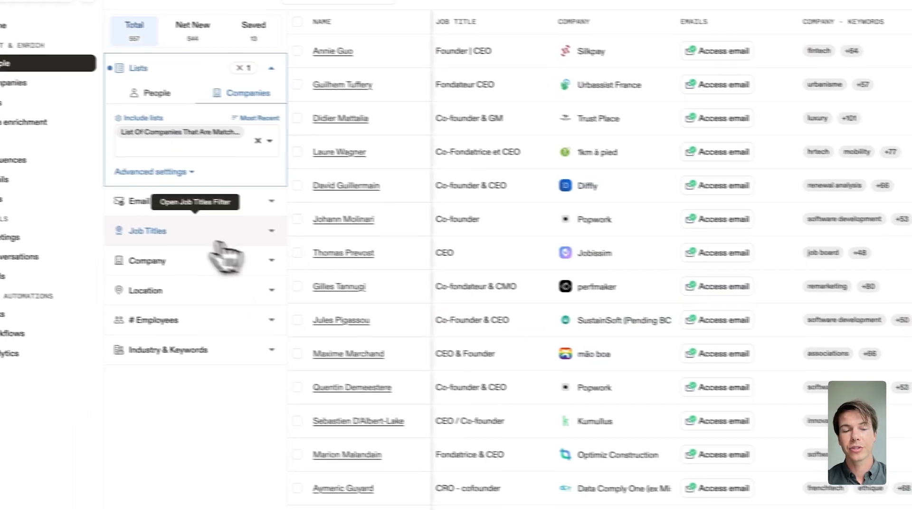
Filter Apollo people to job title 'ceo' with Verified email status, leaving 38 results
left_click(95, 226)
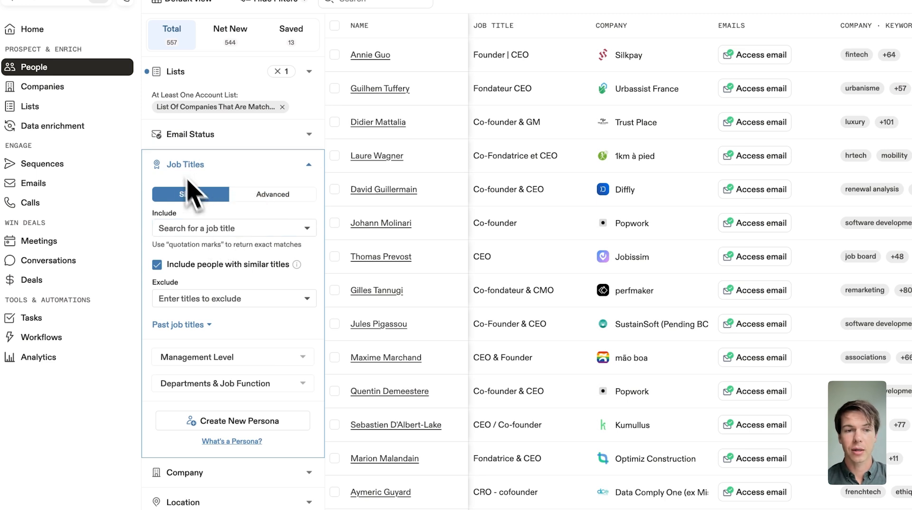
left_click(190, 228)
type("ceo")
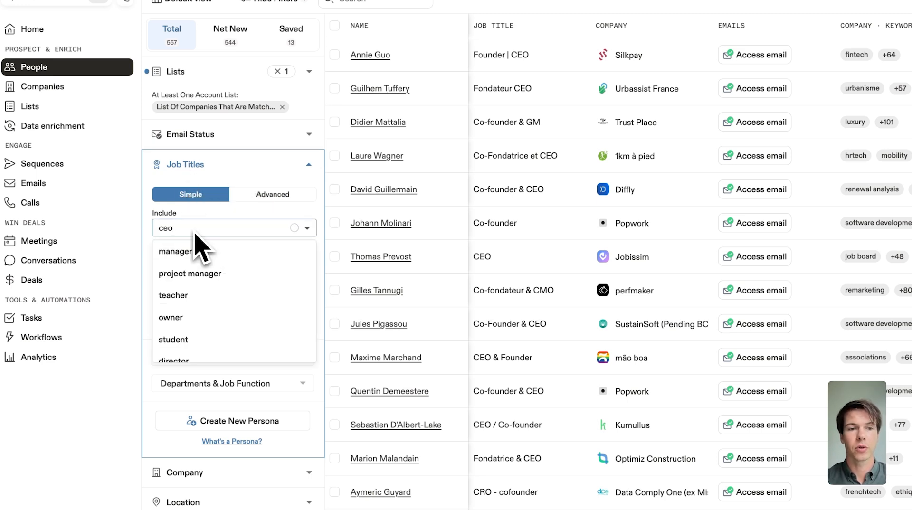
left_click(209, 249)
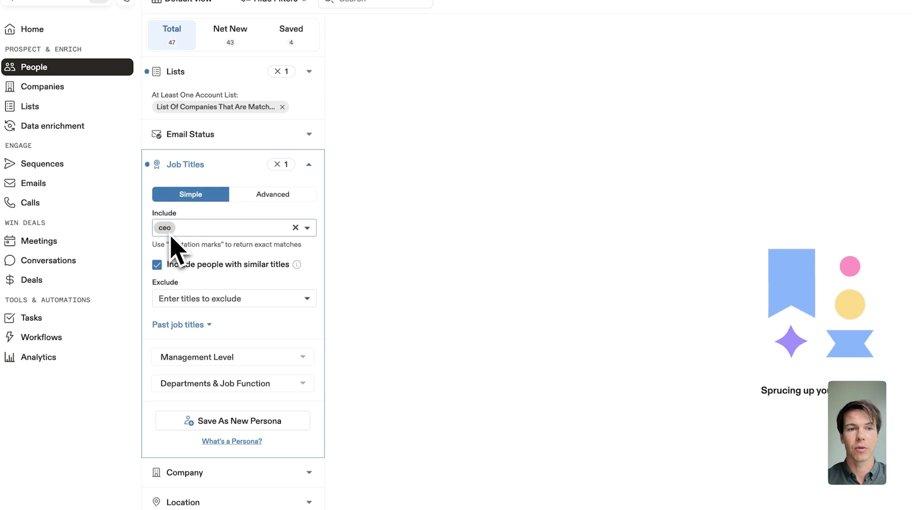
left_click(209, 137)
left_click(168, 177)
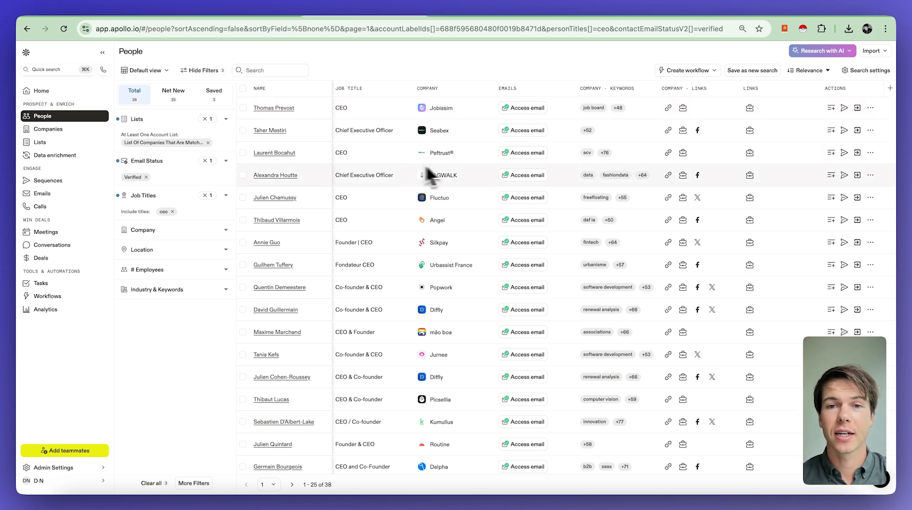
Select all 38 people in the filtered results
left_click(244, 91)
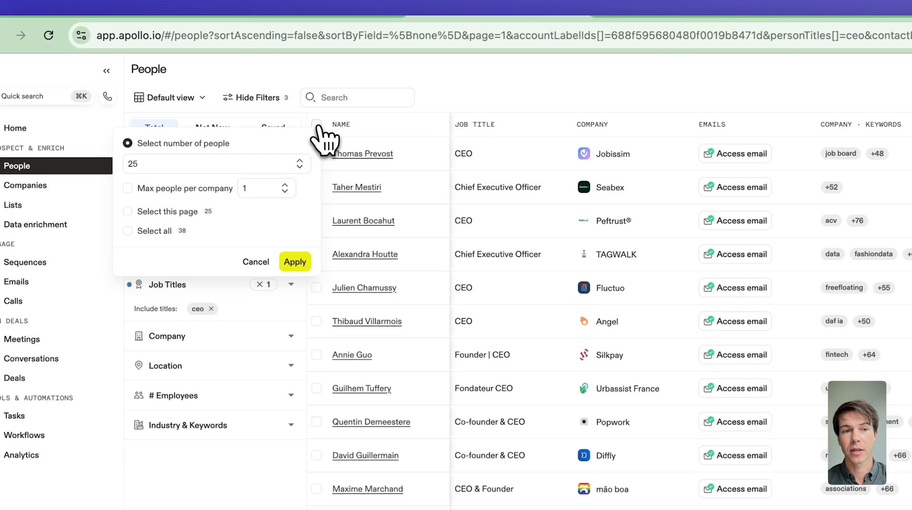
left_click(148, 231)
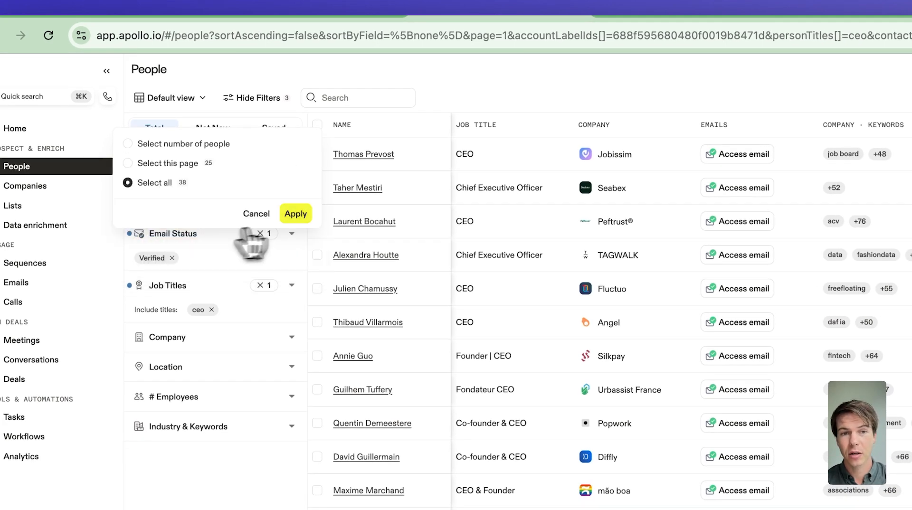
left_click(296, 214)
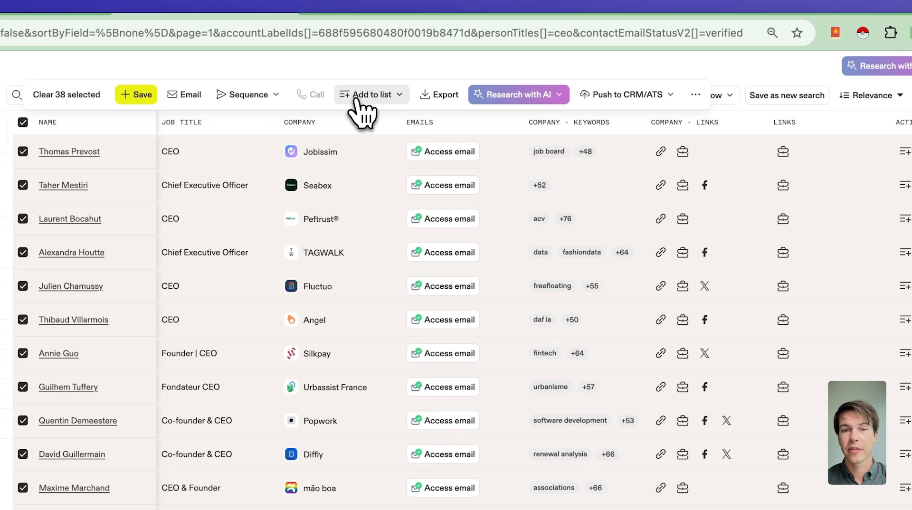
Add the selected people to a new list named 'CEOs of Software Companies in France'
left_click(366, 95)
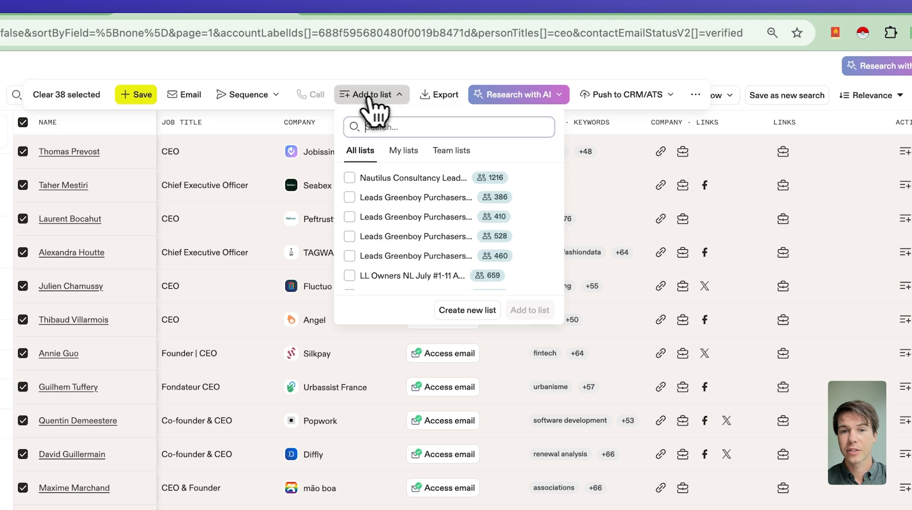
left_click(463, 313)
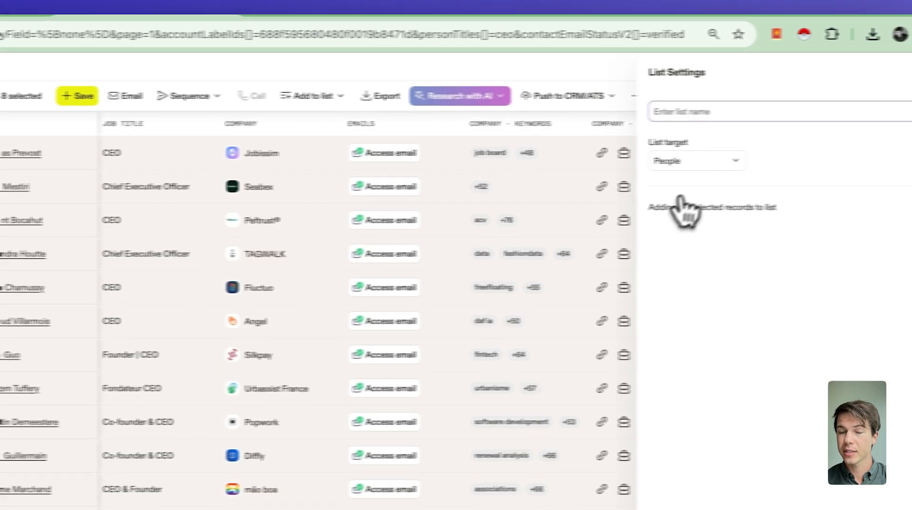
type("CEOs of Software Companies in France")
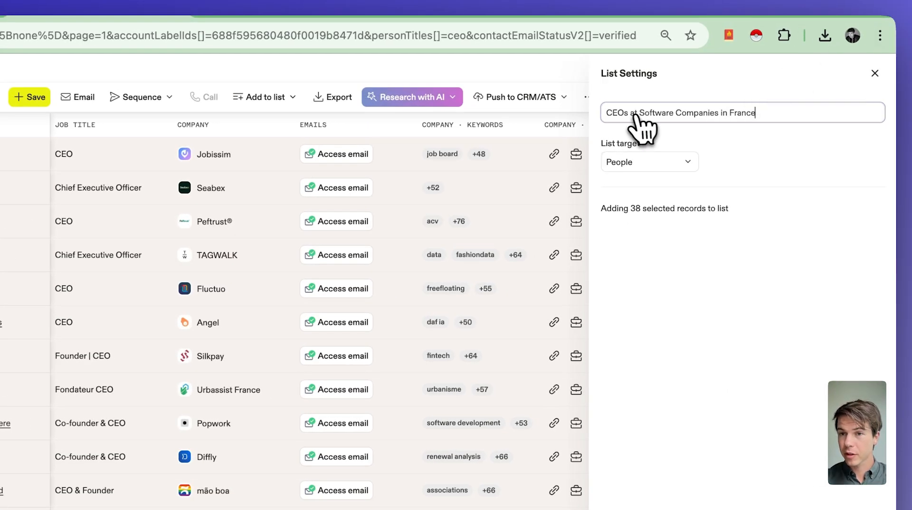
key("Return")
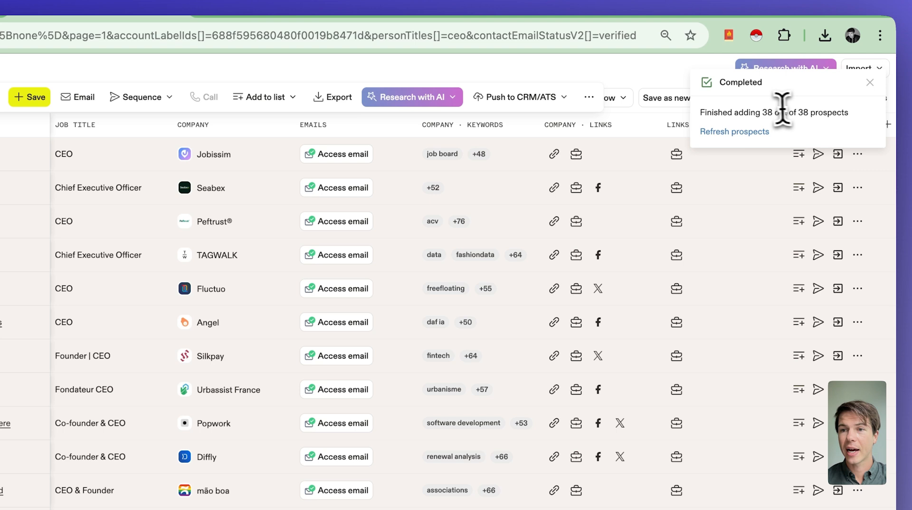
left_click_drag(762, 113, 870, 119)
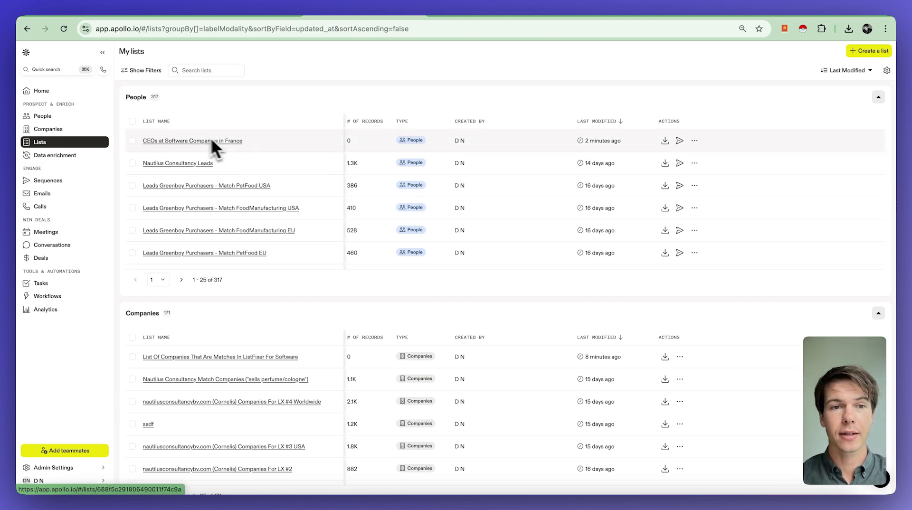
Open the CEOs at Software Companies in France list and select all 38 records
left_click(199, 142)
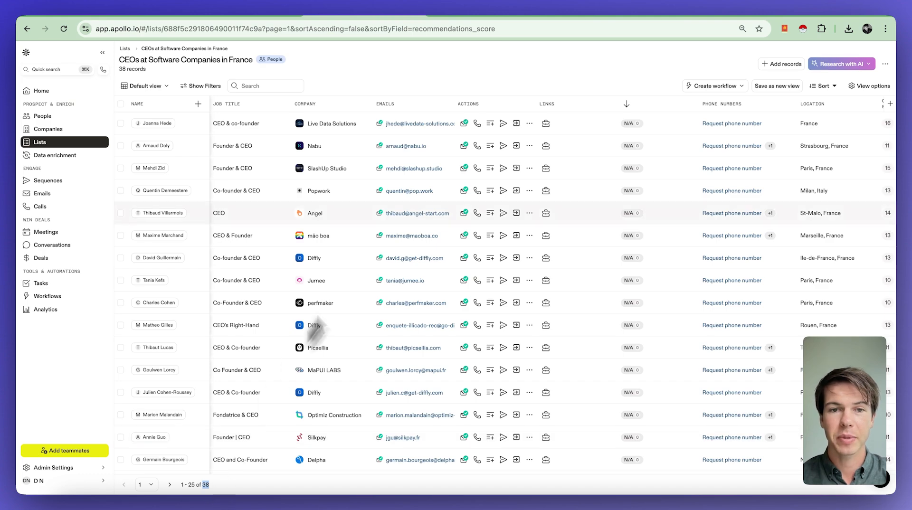
scroll(397, 264, "down", 5)
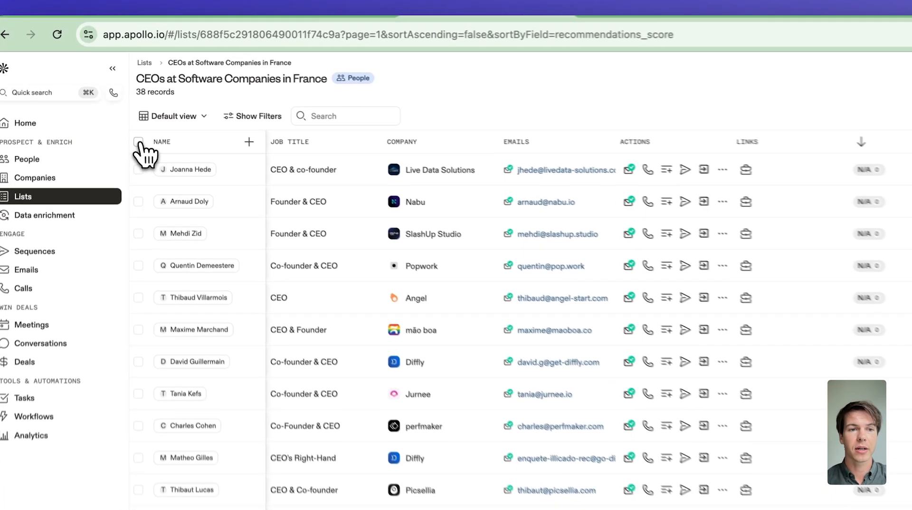
left_click(123, 106)
left_click(157, 174)
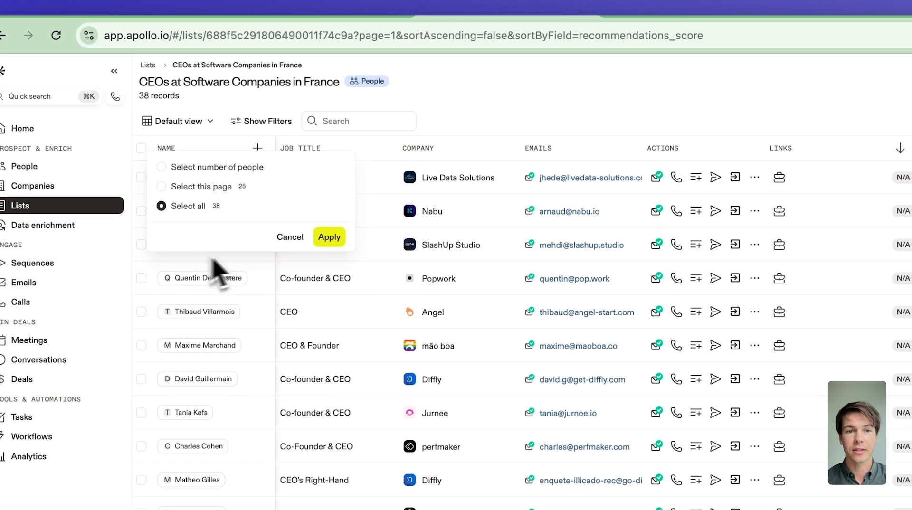
left_click(332, 237)
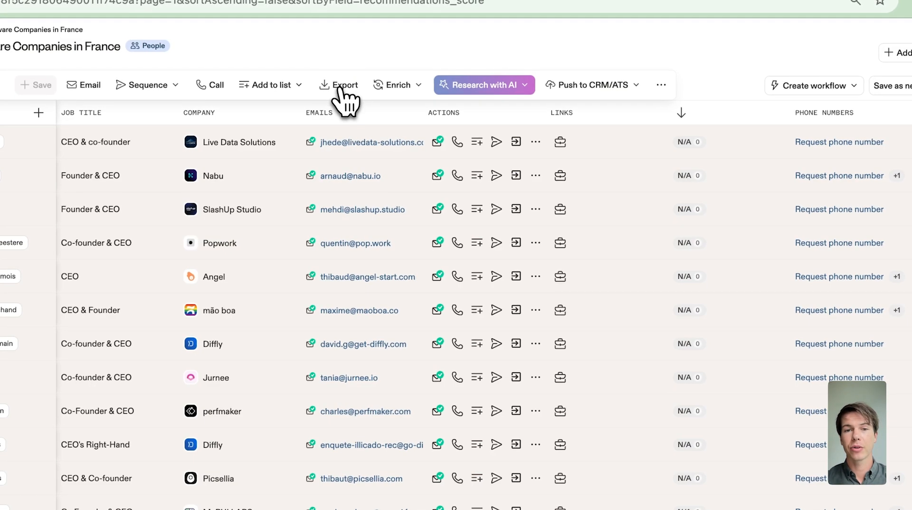
Export the 38 records and download the CSV as apollo-contacts-export.csv
left_click(341, 86)
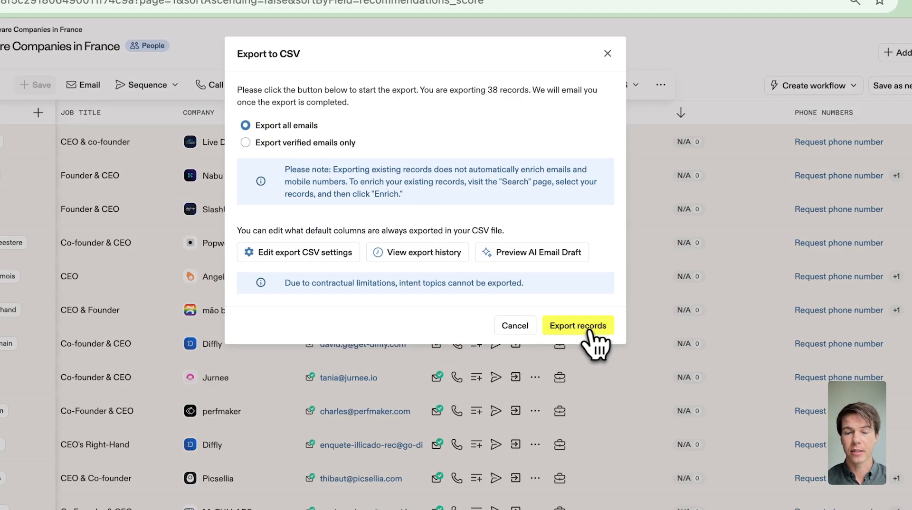
left_click(569, 330)
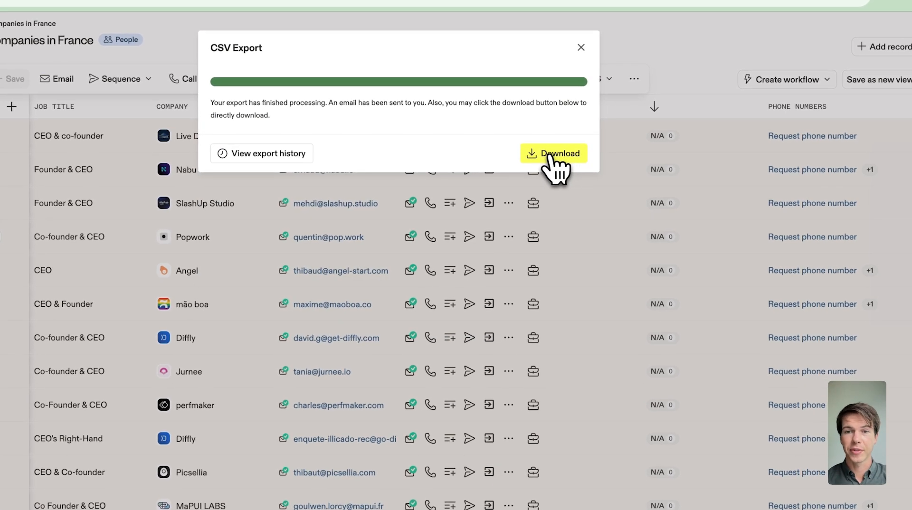
left_click(553, 153)
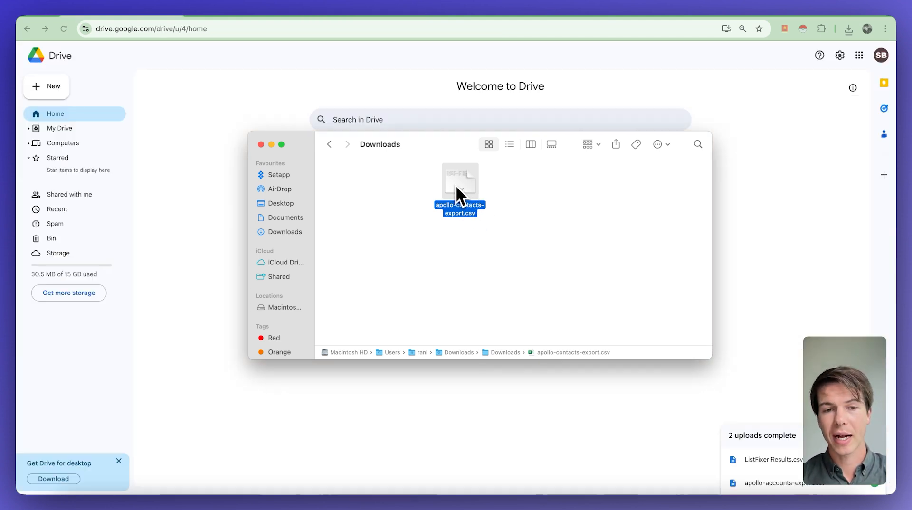
Upload the contacts CSV to Google Drive, open it in Google Sheets, and copy its data
left_click_drag(455, 185, 213, 224)
left_click(786, 438)
left_click(450, 57)
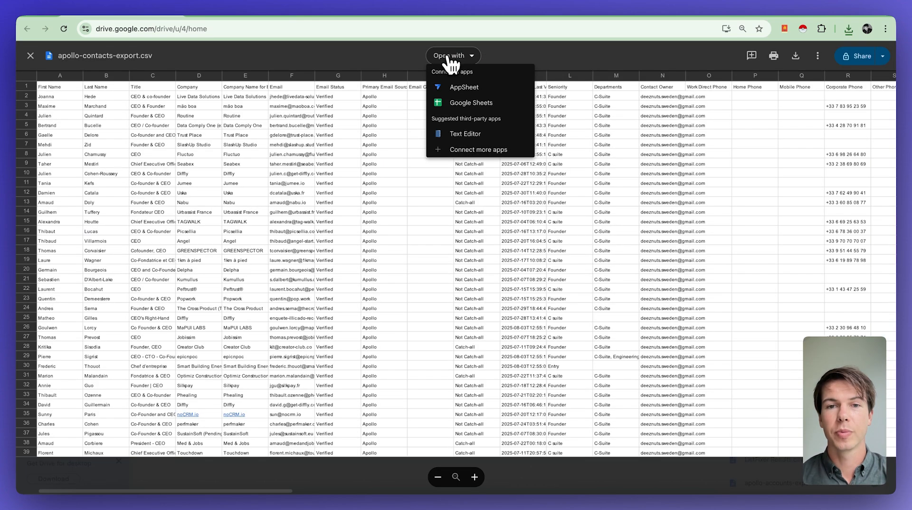
left_click(468, 104)
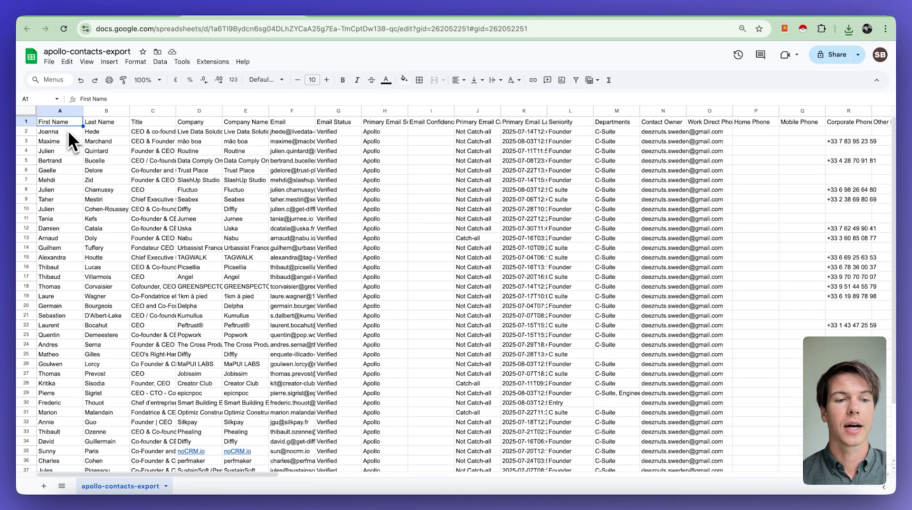
key("ctrl+shift+Down")
key("shift+space")
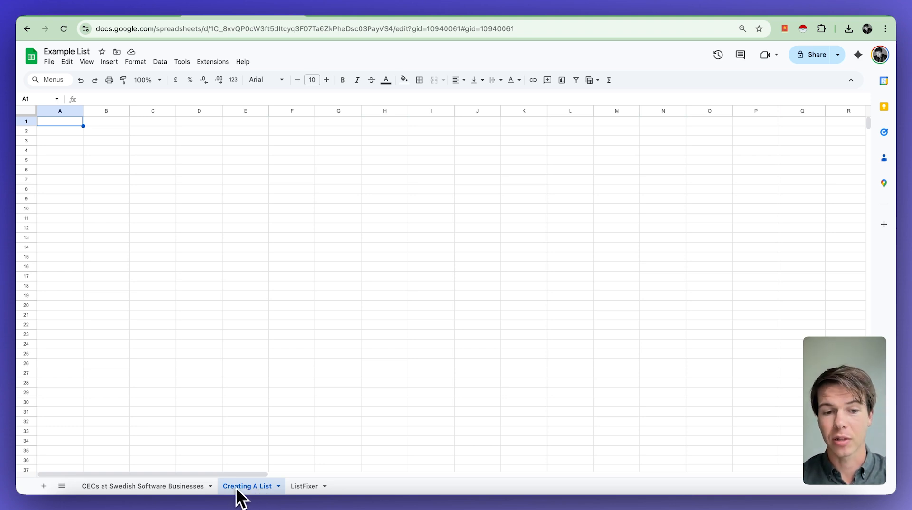
Paste the contacts into the Creating A List sheet and pick out the Email, First Name, Title, Company columns
key("ctrl+v")
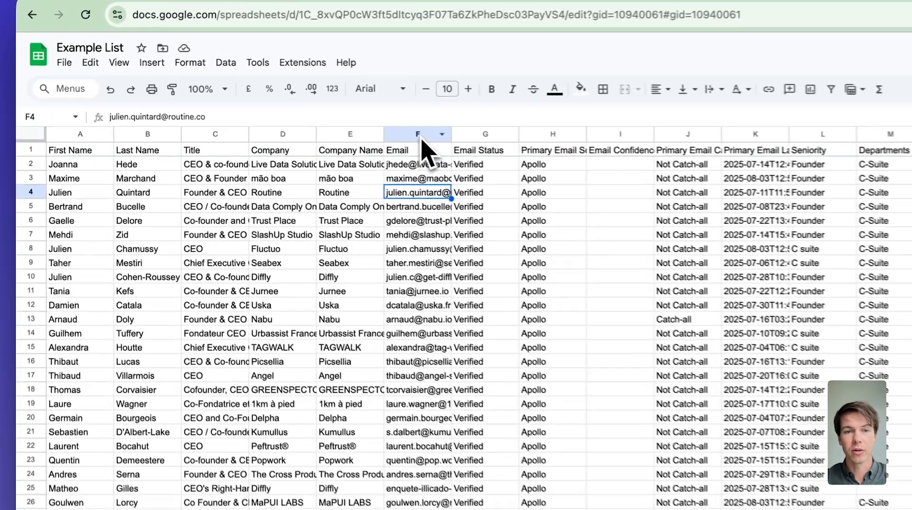
left_click(291, 114)
left_click(98, 135)
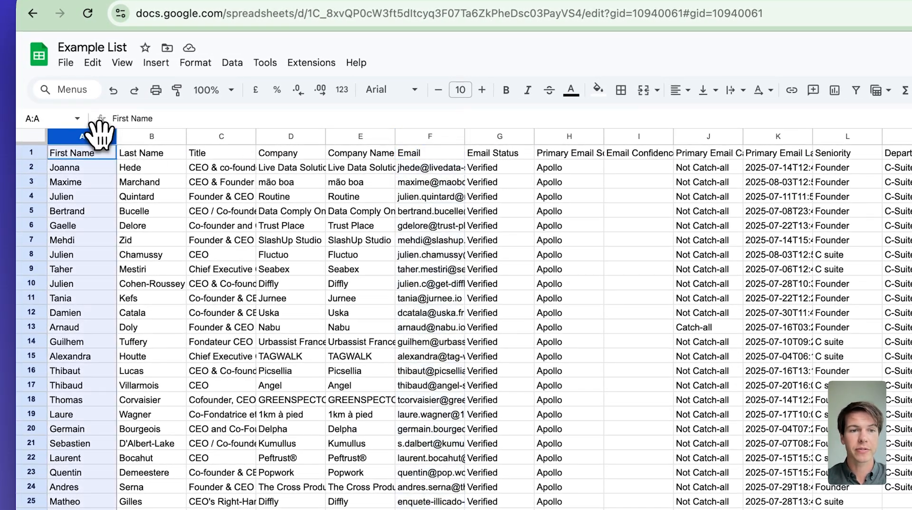
left_click(222, 136)
left_click(286, 136)
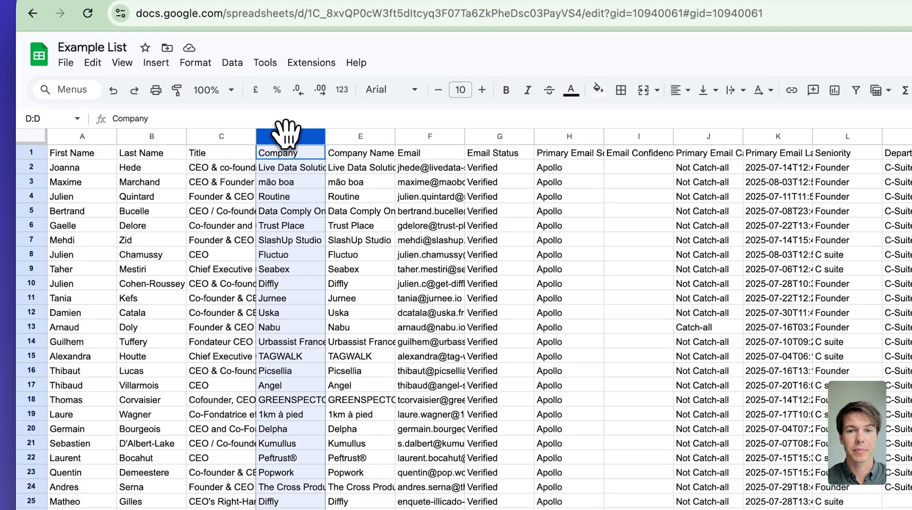
scroll(494, 265, "right", 10)
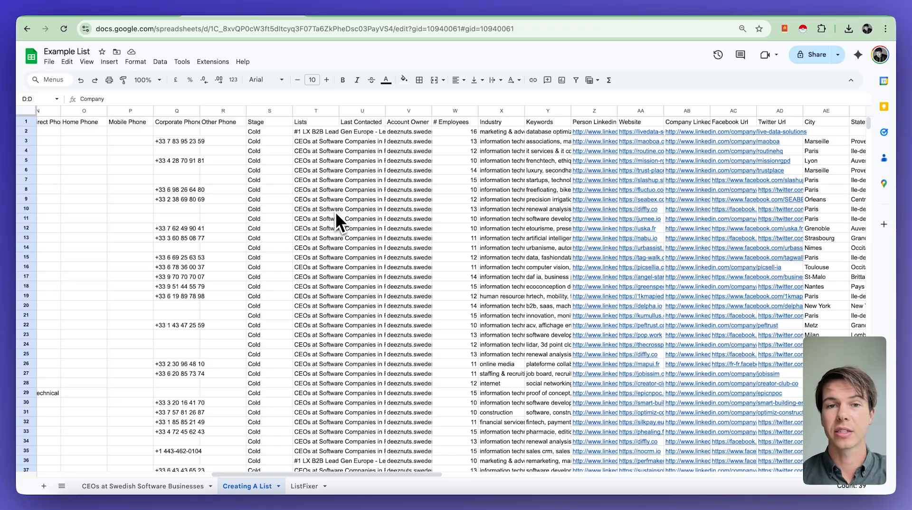
scroll(334, 212, "right", 10)
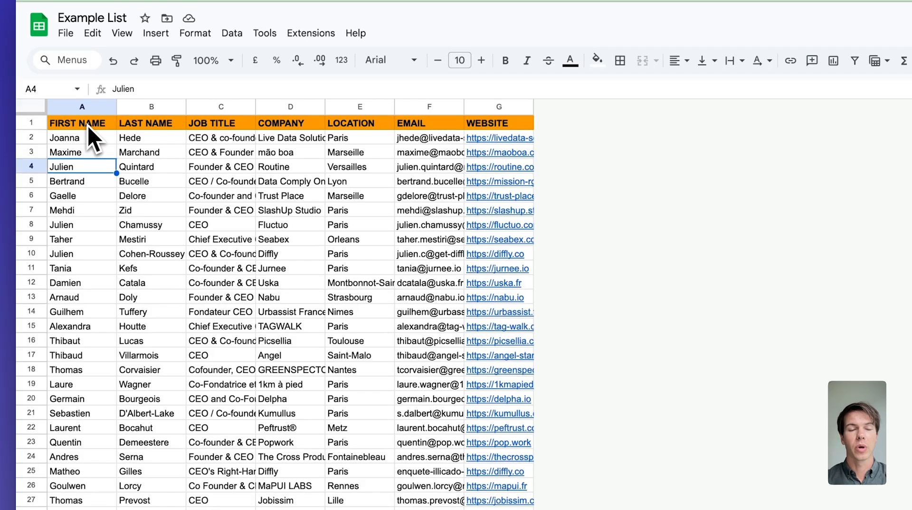
Select the header cells A1:G1 and the contact rows beneath them
left_click_drag(87, 126, 489, 124)
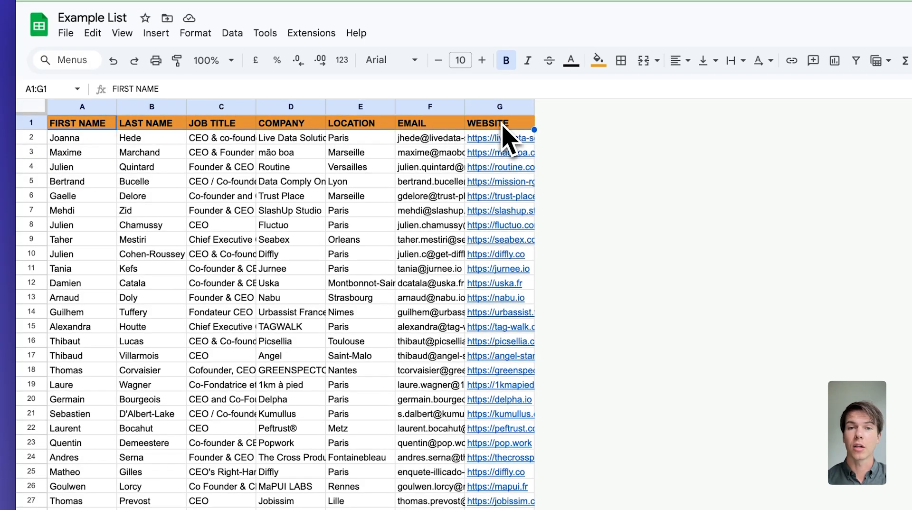
left_click_drag(99, 142, 536, 507)
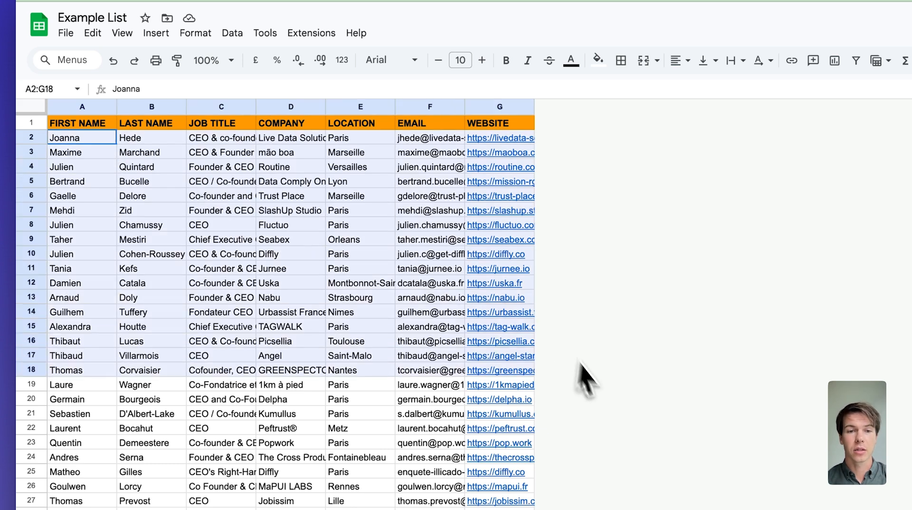
left_click(73, 196)
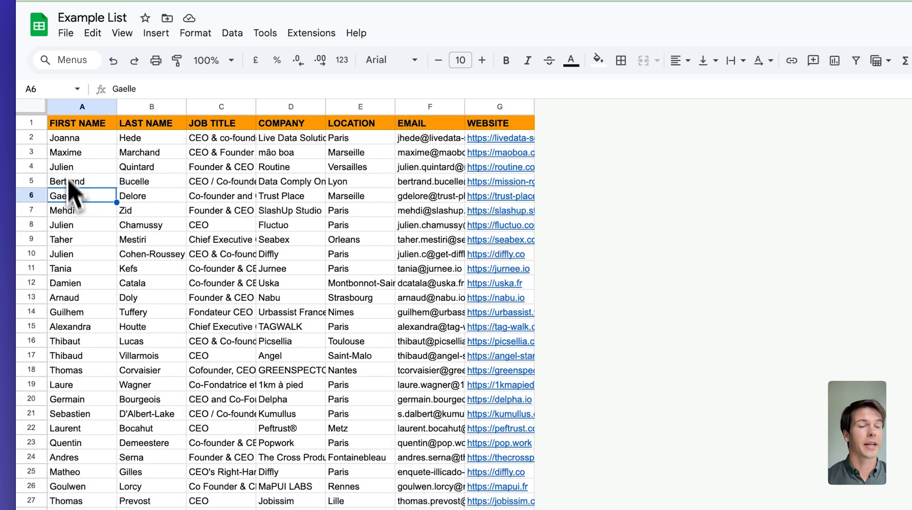
Select the FIRST NAME, LAST NAME, JOB TITLE headers and the data in columns C through G
left_click(81, 126)
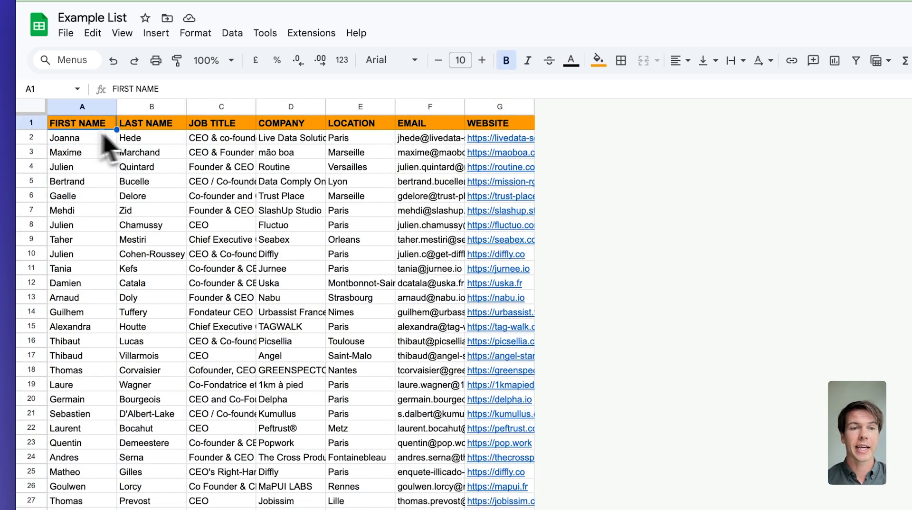
left_click(148, 127)
left_click(200, 127)
left_click_drag(200, 127, 213, 256)
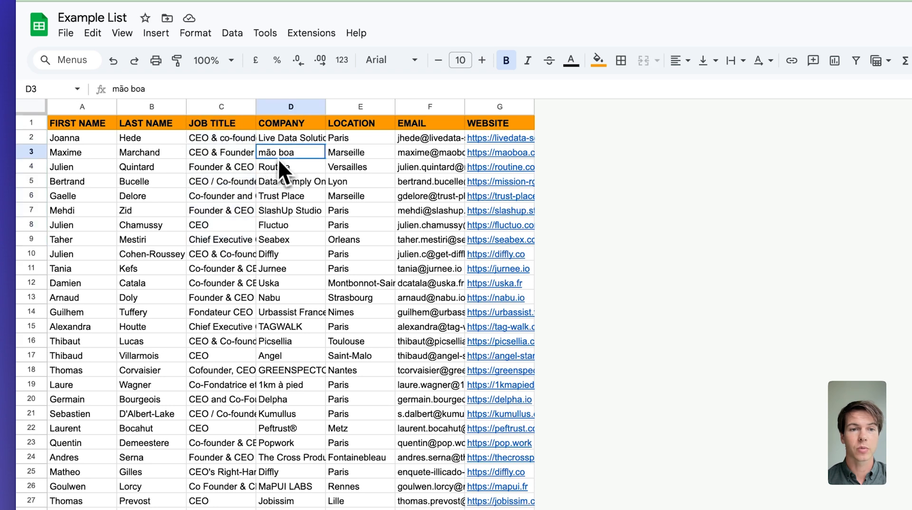
left_click_drag(277, 160, 291, 373)
left_click(356, 143)
left_click_drag(355, 144, 360, 416)
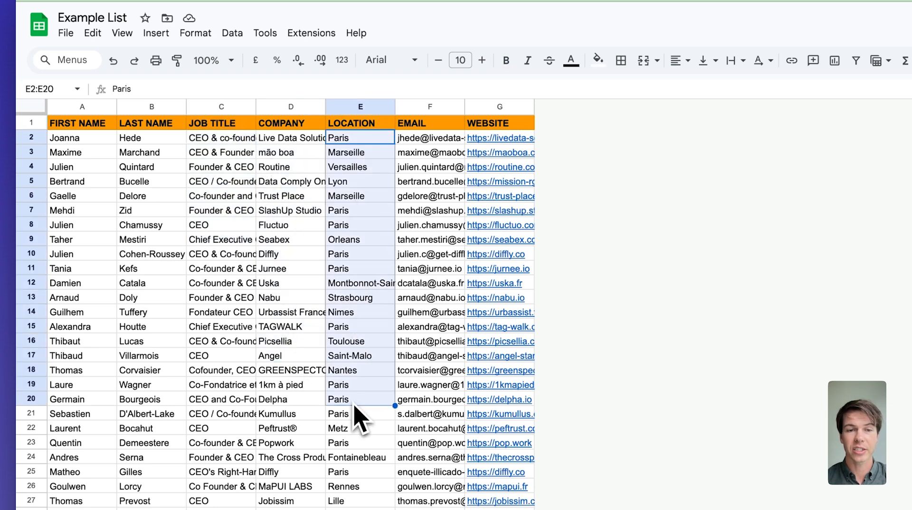
left_click(427, 140)
left_click_drag(426, 139, 435, 335)
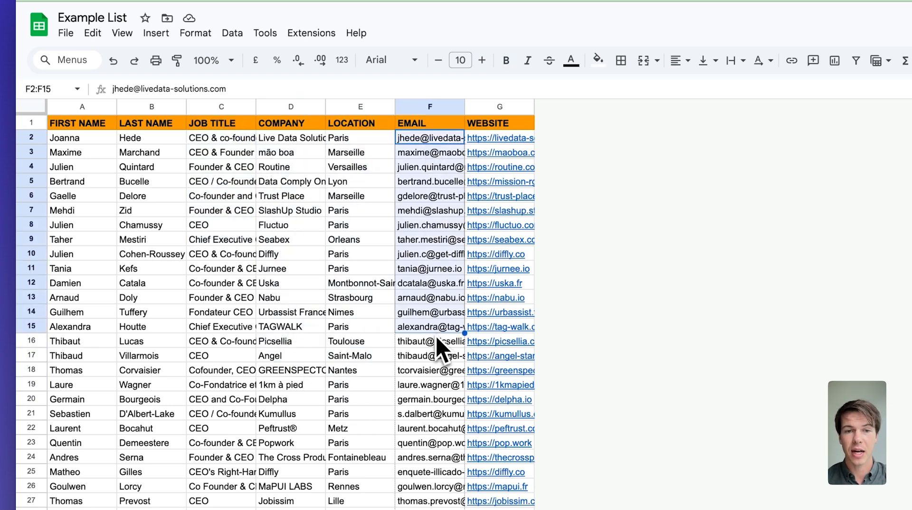
left_click(497, 140)
left_click_drag(498, 140, 516, 408)
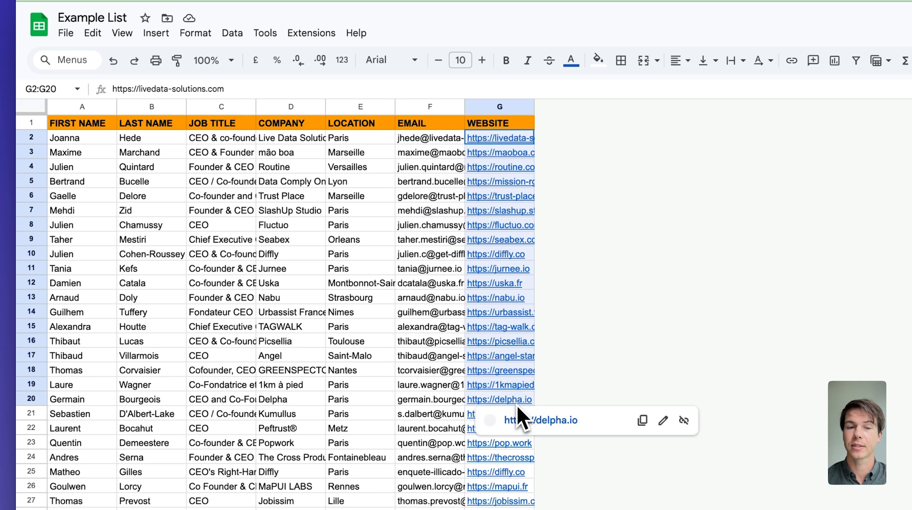
left_click(288, 285)
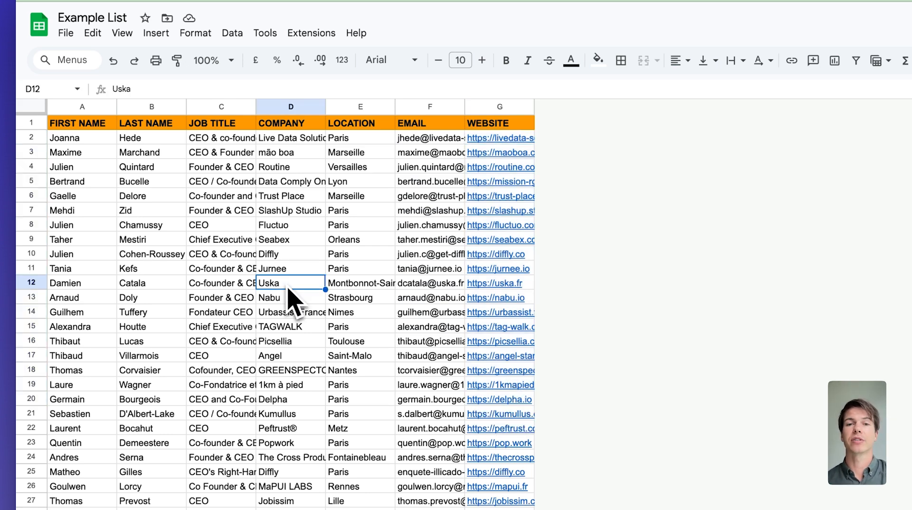